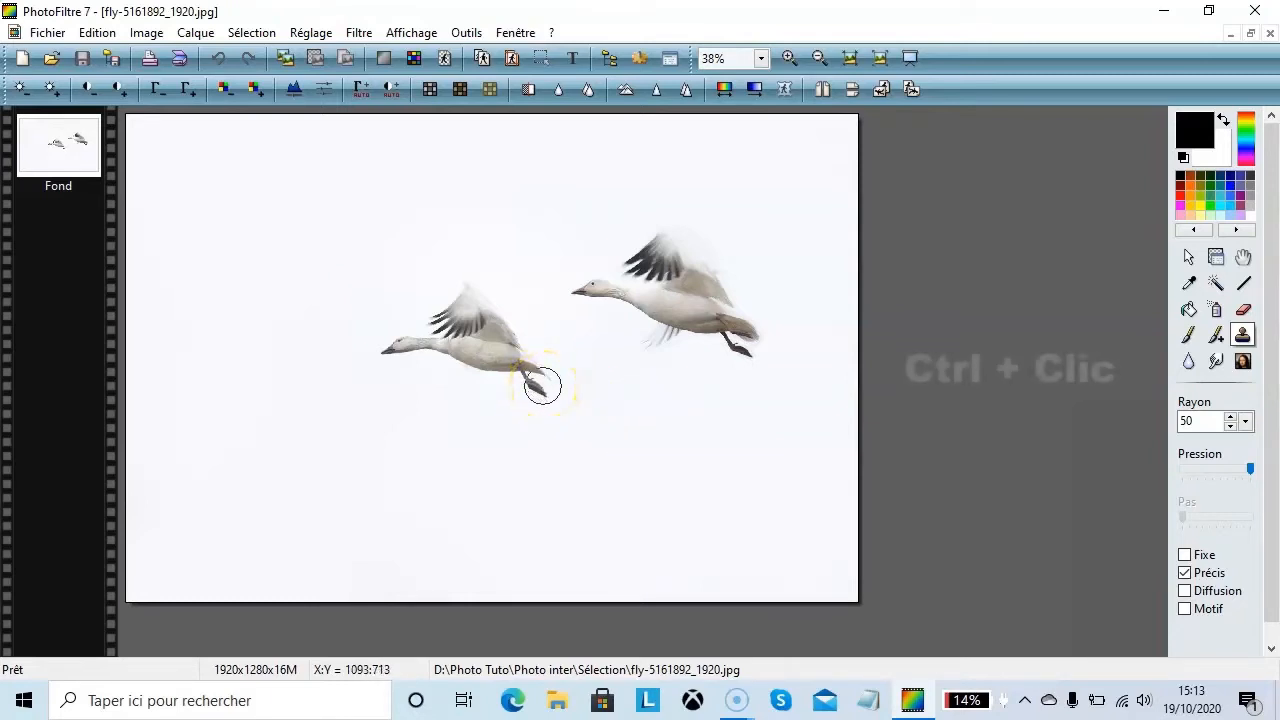
# - Sample the left goose's foot with the Clone Stamp and paint a copy of the bird below the right goose
pyautogui.keyDown('ctrl'); pyautogui.click(543, 386); pyautogui.keyUp('ctrl')
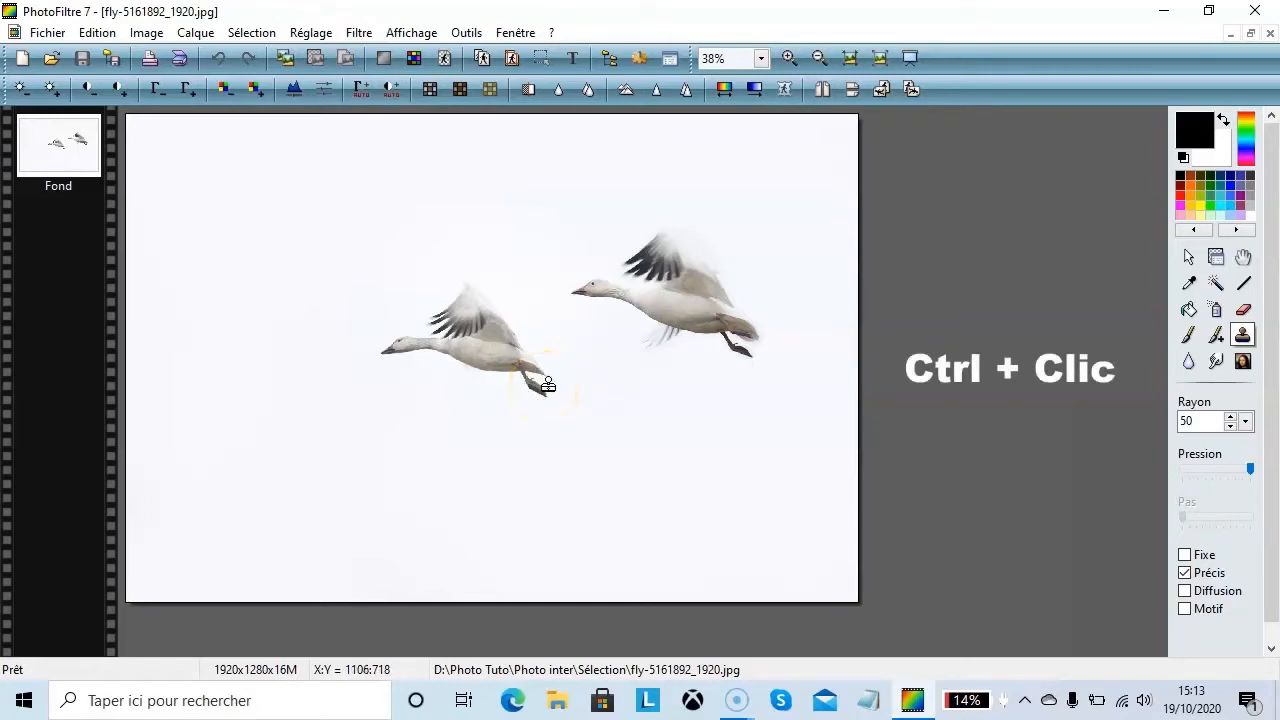
pyautogui.keyDown('ctrl'); pyautogui.click(559, 384); pyautogui.keyUp('ctrl')
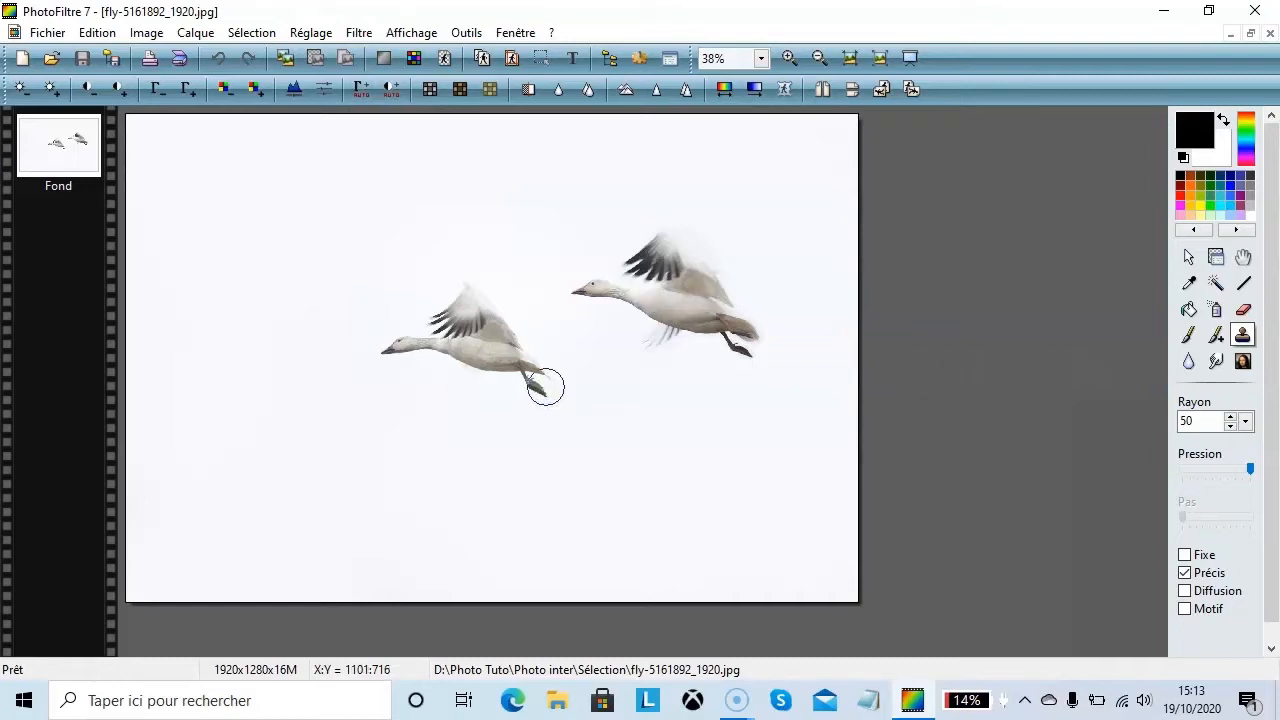
pyautogui.moveTo(545, 389)
pyautogui.mouseDown()
pyautogui.moveTo(624, 479)
pyautogui.moveTo(725, 518)
pyautogui.mouseUp()
pyautogui.moveTo(725, 516)
pyautogui.mouseDown()
pyautogui.moveTo(668, 454)
pyautogui.moveTo(655, 474)
pyautogui.moveTo(685, 500)
pyautogui.moveTo(685, 463)
pyautogui.moveTo(628, 435)
pyautogui.moveTo(603, 440)
pyautogui.moveTo(618, 472)
pyautogui.moveTo(661, 460)
pyautogui.moveTo(569, 474)
pyautogui.moveTo(660, 482)
pyautogui.moveTo(726, 524)
pyautogui.moveTo(733, 505)
pyautogui.moveTo(692, 490)
pyautogui.mouseUp()
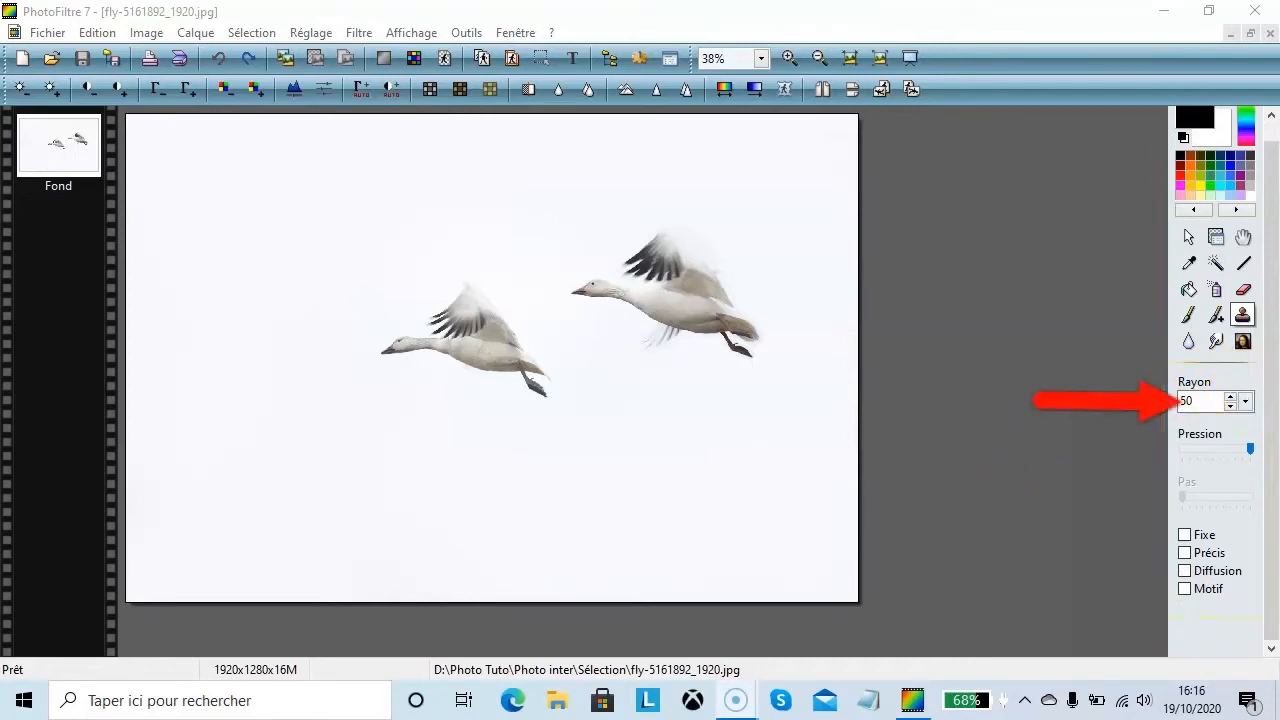
pyautogui.click(1248, 401)
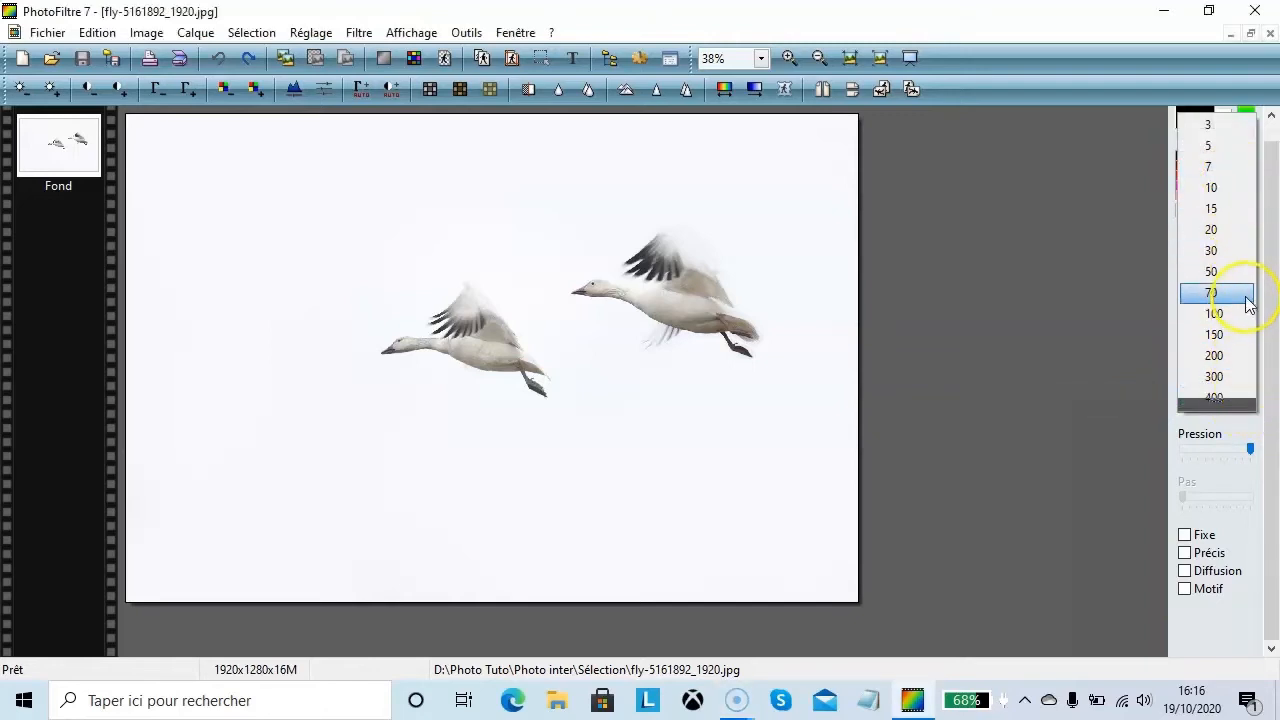
pyautogui.click(1137, 372)
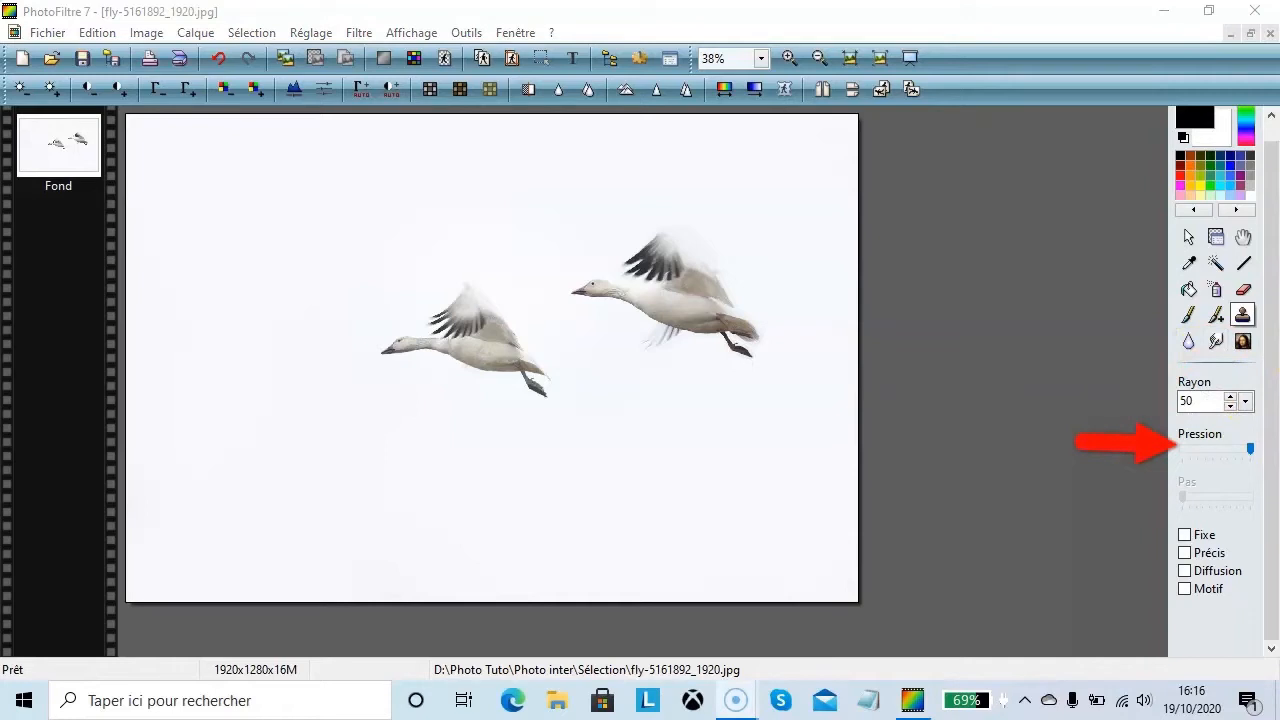
# - Lower the stamp's Pression to its minimum and restore it to the maximum
pyautogui.click(1243, 449)
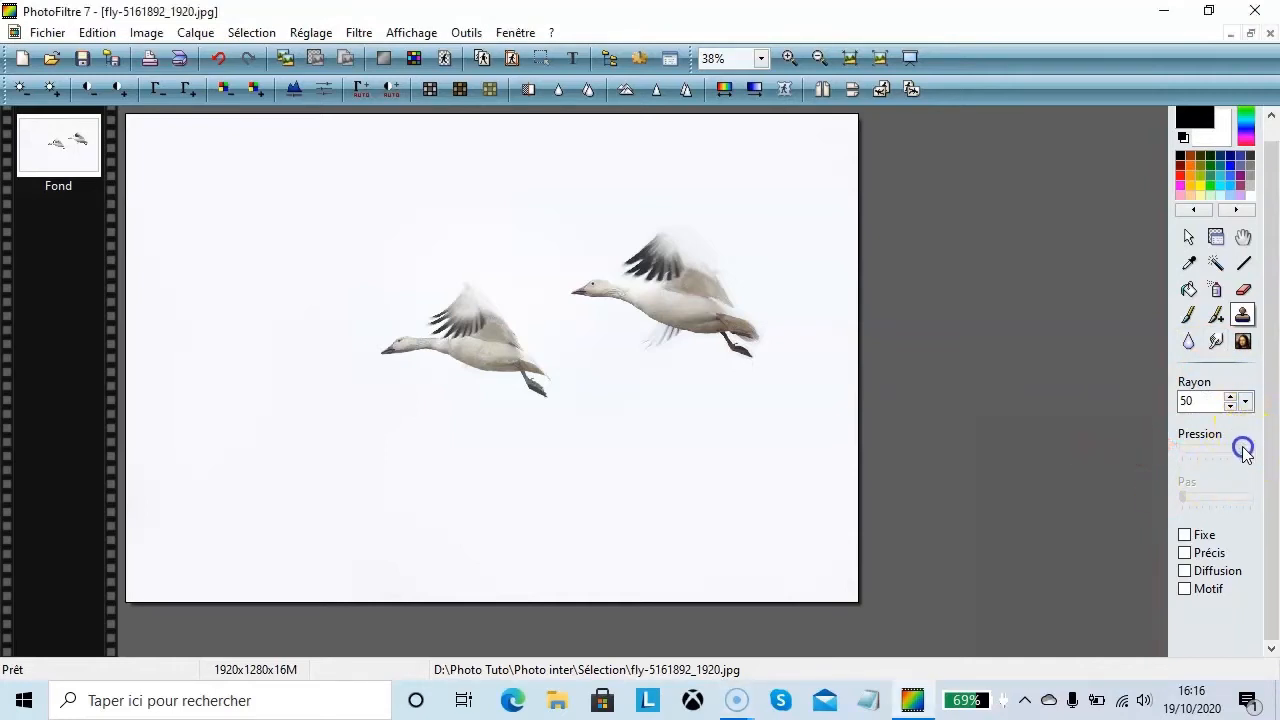
pyautogui.moveTo(1236, 450); pyautogui.dragTo(1192, 455)
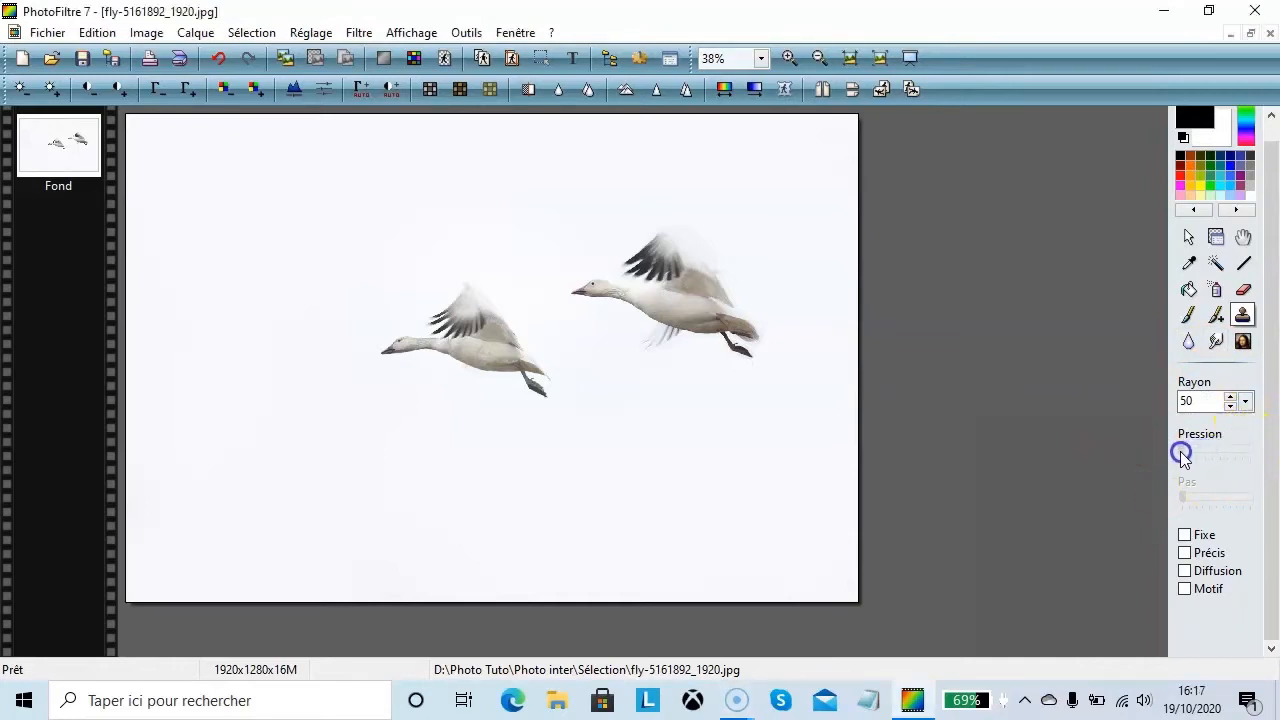
pyautogui.click(1182, 451)
pyautogui.moveTo(1182, 451); pyautogui.dragTo(1252, 448)
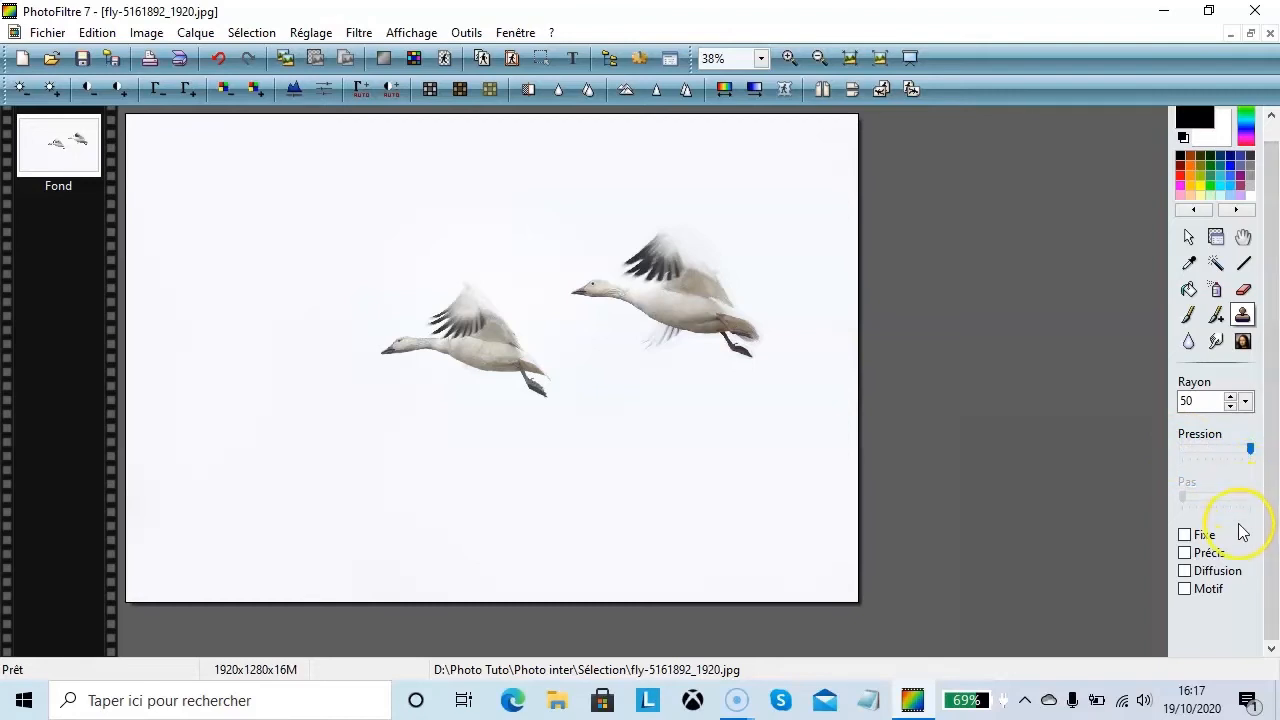
# - Enable the Fixe option, try a curved stamp stroke sampled from the left goose's foot below the birds, and undo it
pyautogui.click(1185, 535)
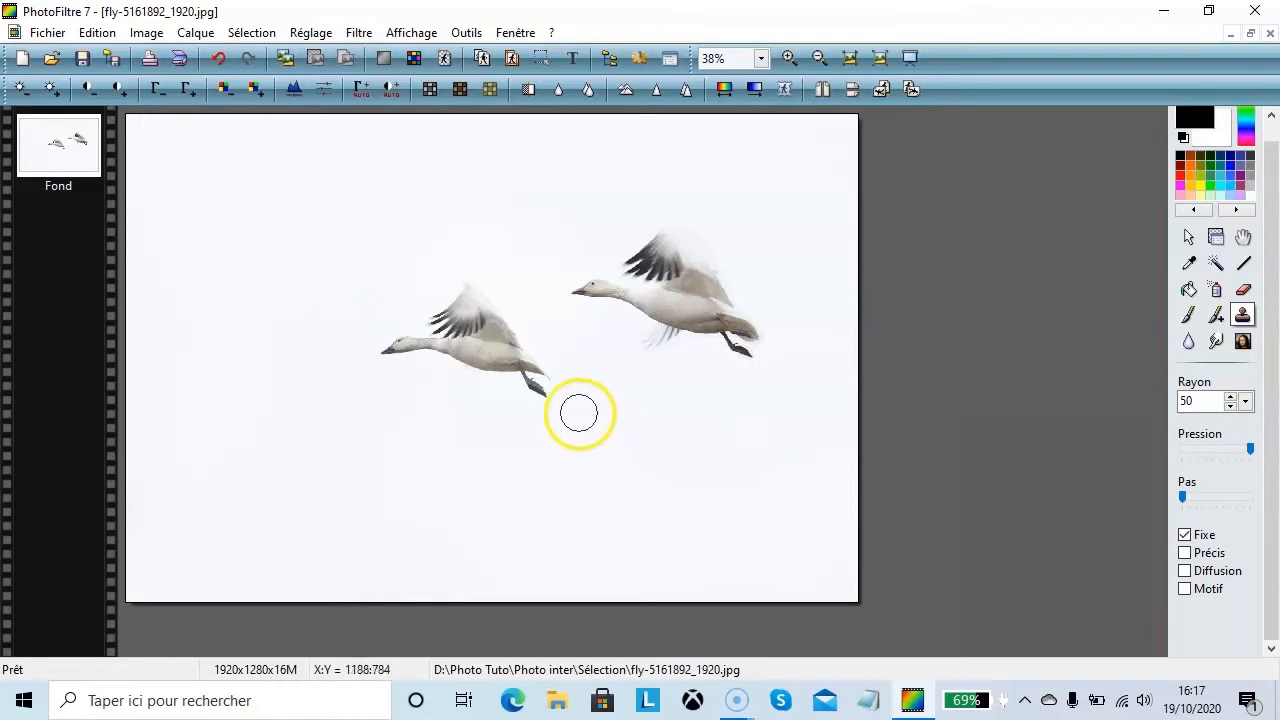
pyautogui.keyDown('ctrl'); pyautogui.click(542, 391); pyautogui.keyUp('ctrl')
pyautogui.moveTo(640, 436)
pyautogui.mouseDown()
pyautogui.moveTo(583, 444)
pyautogui.moveTo(599, 454)
pyautogui.moveTo(648, 440)
pyautogui.moveTo(579, 428)
pyautogui.moveTo(553, 436)
pyautogui.moveTo(544, 459)
pyautogui.moveTo(578, 484)
pyautogui.moveTo(694, 488)
pyautogui.mouseUp()
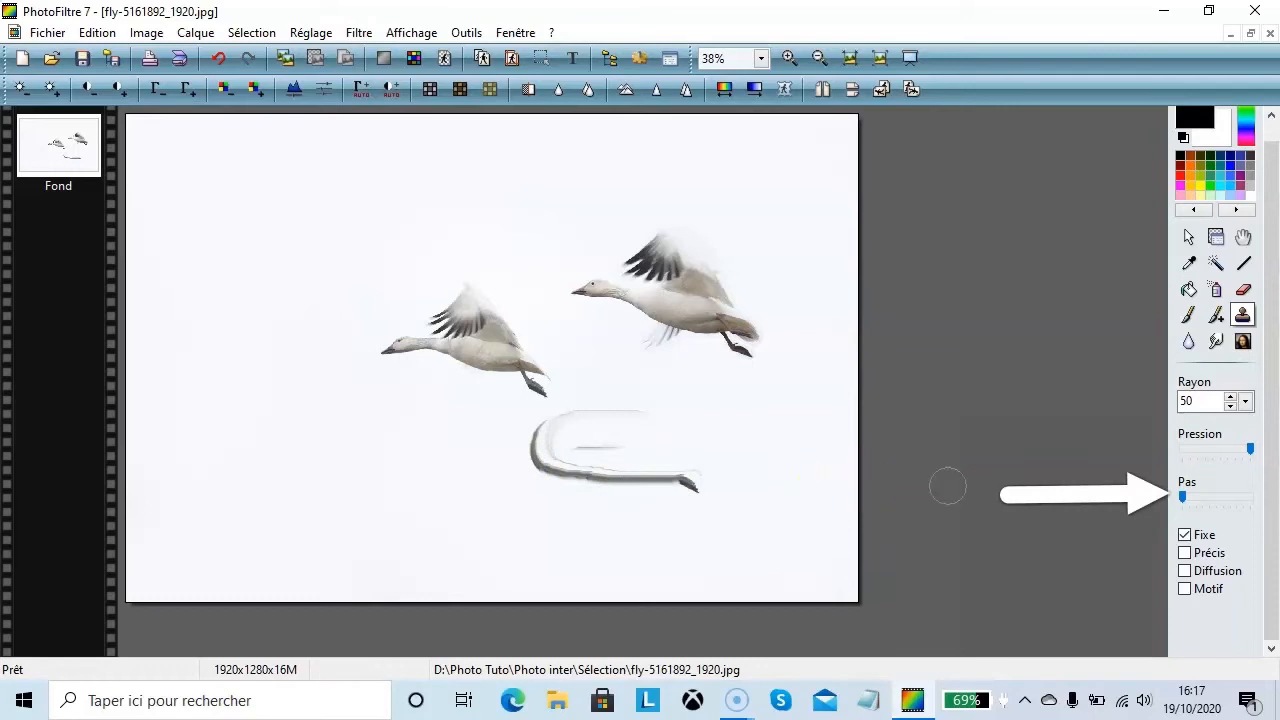
pyautogui.hotkey('ctrl', 'z')
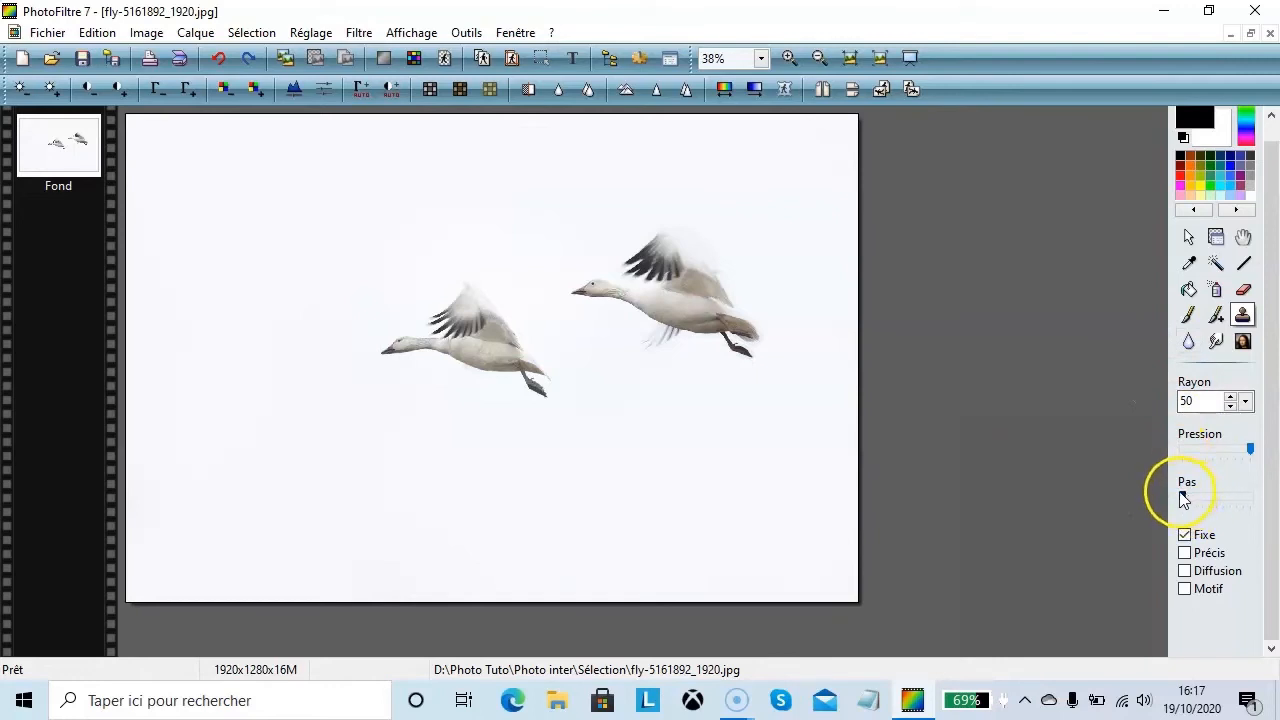
# - Compare fixed stamp strokes sampled from the right goose's dark wing feathers at minimum and maximum Pas, and undo both
pyautogui.keyDown('ctrl'); pyautogui.click(646, 260); pyautogui.keyUp('ctrl')
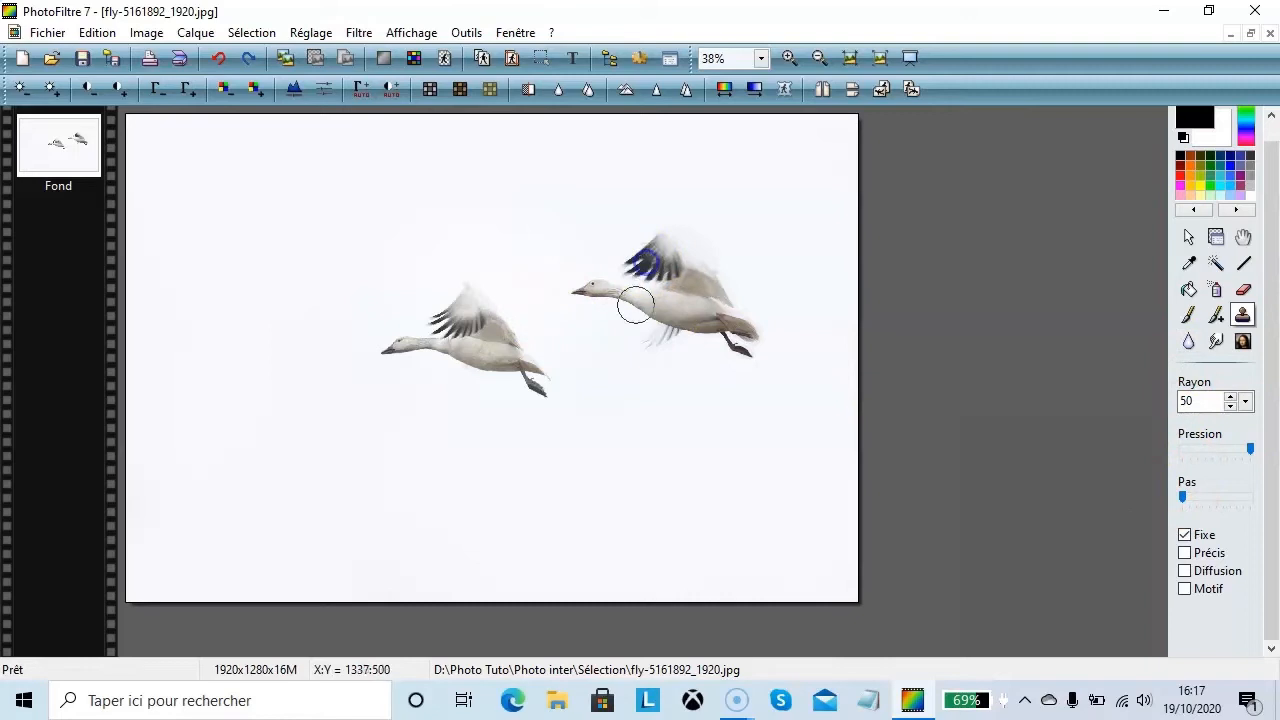
pyautogui.moveTo(741, 412); pyautogui.dragTo(605, 419)
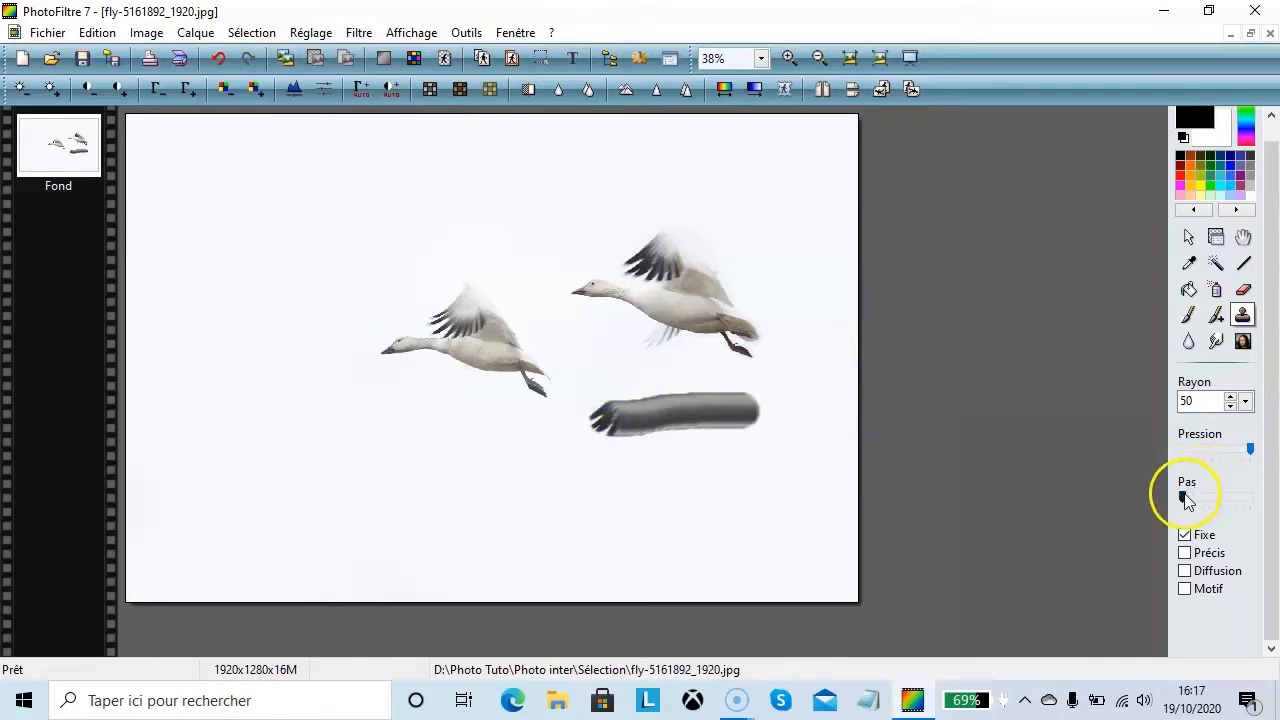
pyautogui.moveTo(1197, 499); pyautogui.dragTo(1252, 497)
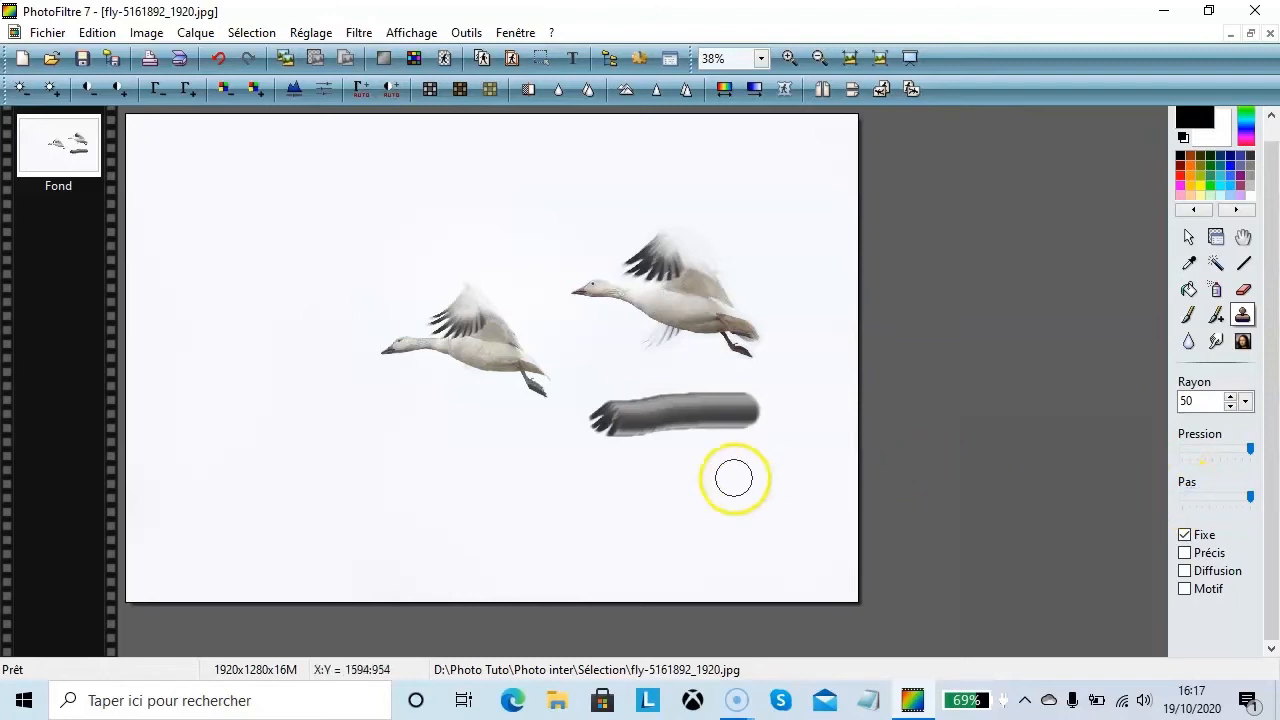
pyautogui.moveTo(740, 476); pyautogui.dragTo(540, 477)
pyautogui.hotkey('ctrl', 'z')
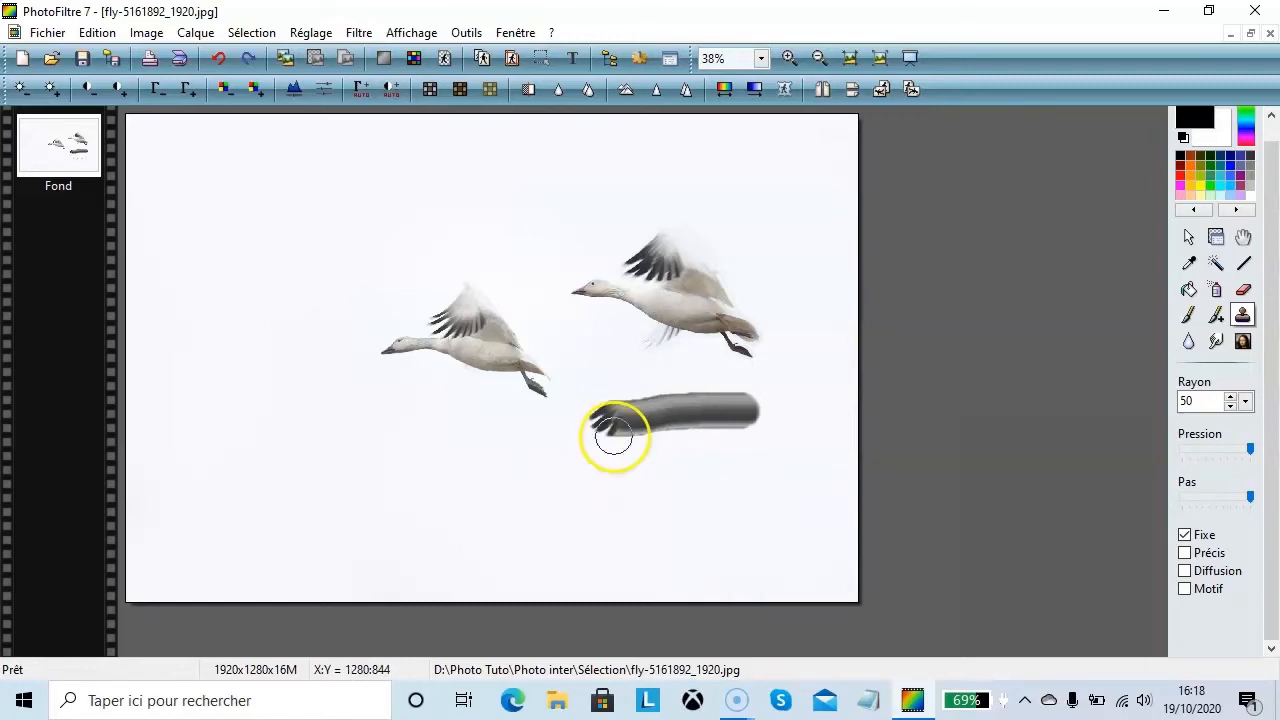
pyautogui.hotkey('ctrl', 'z')
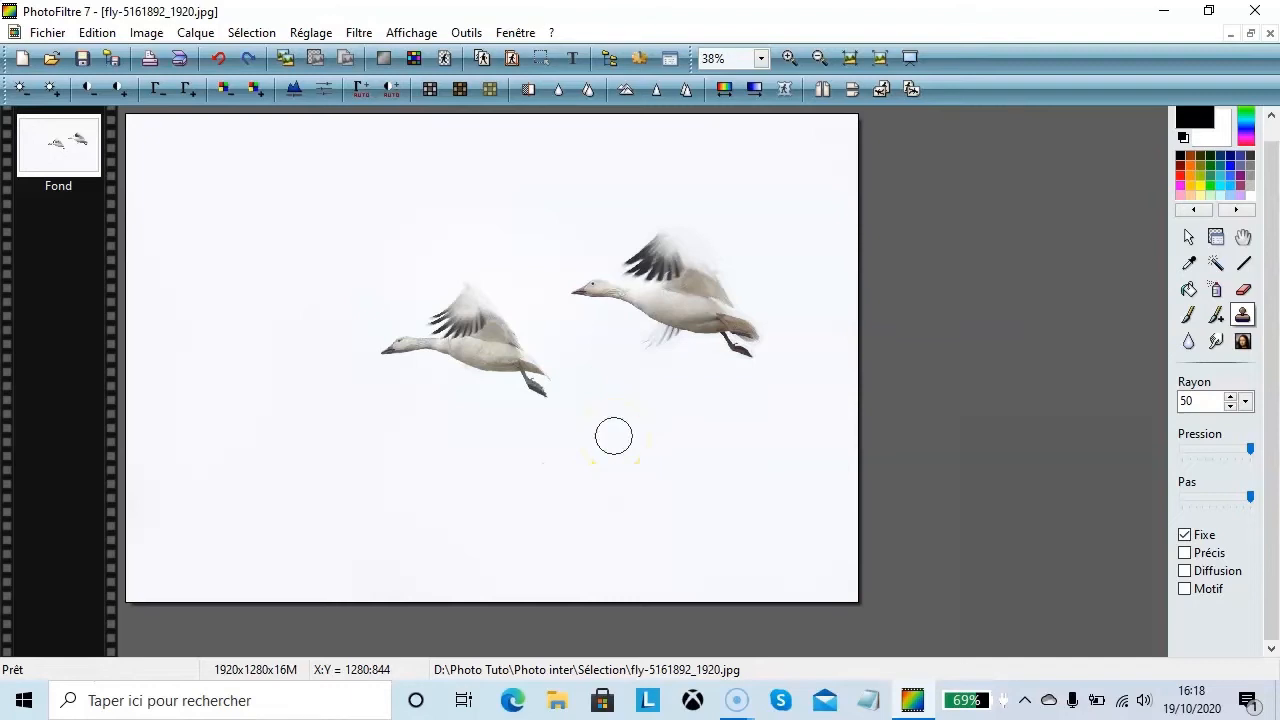
# - Reduce the stamp's Pas to slightly below the middle of its range
pyautogui.click(1250, 497)
pyautogui.moveTo(1243, 494); pyautogui.dragTo(1224, 497)
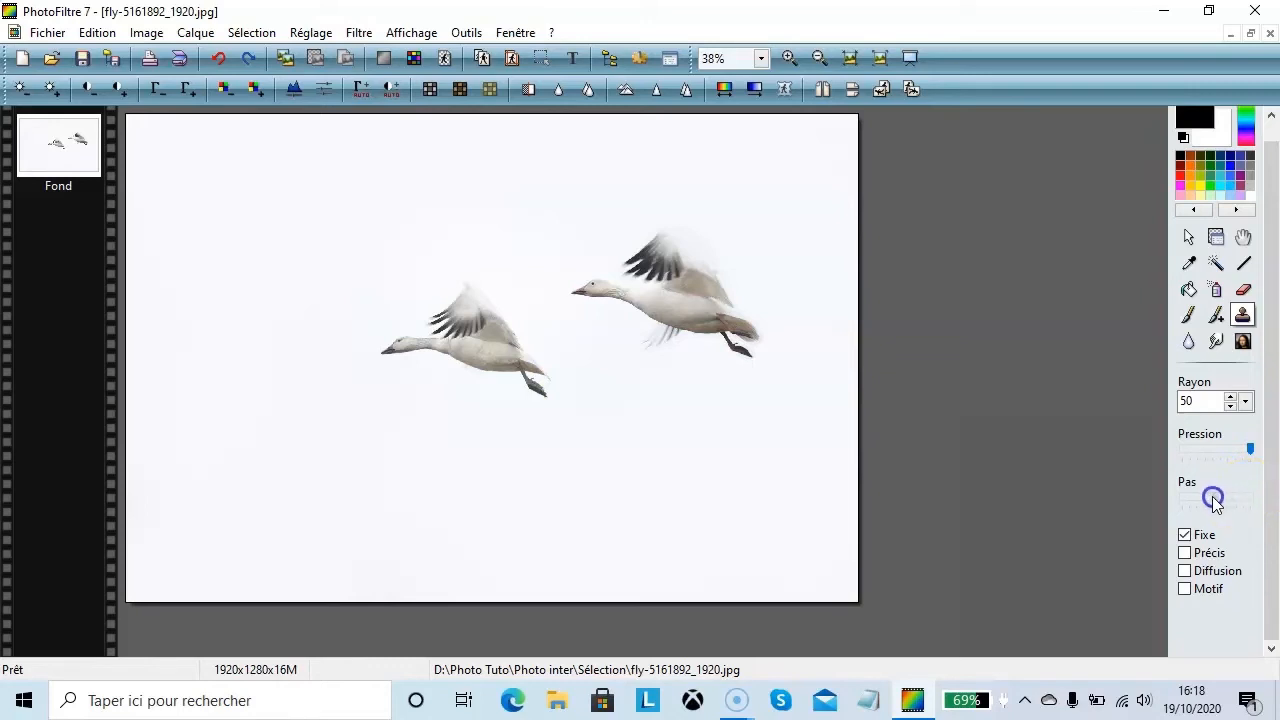
pyautogui.click(1210, 497)
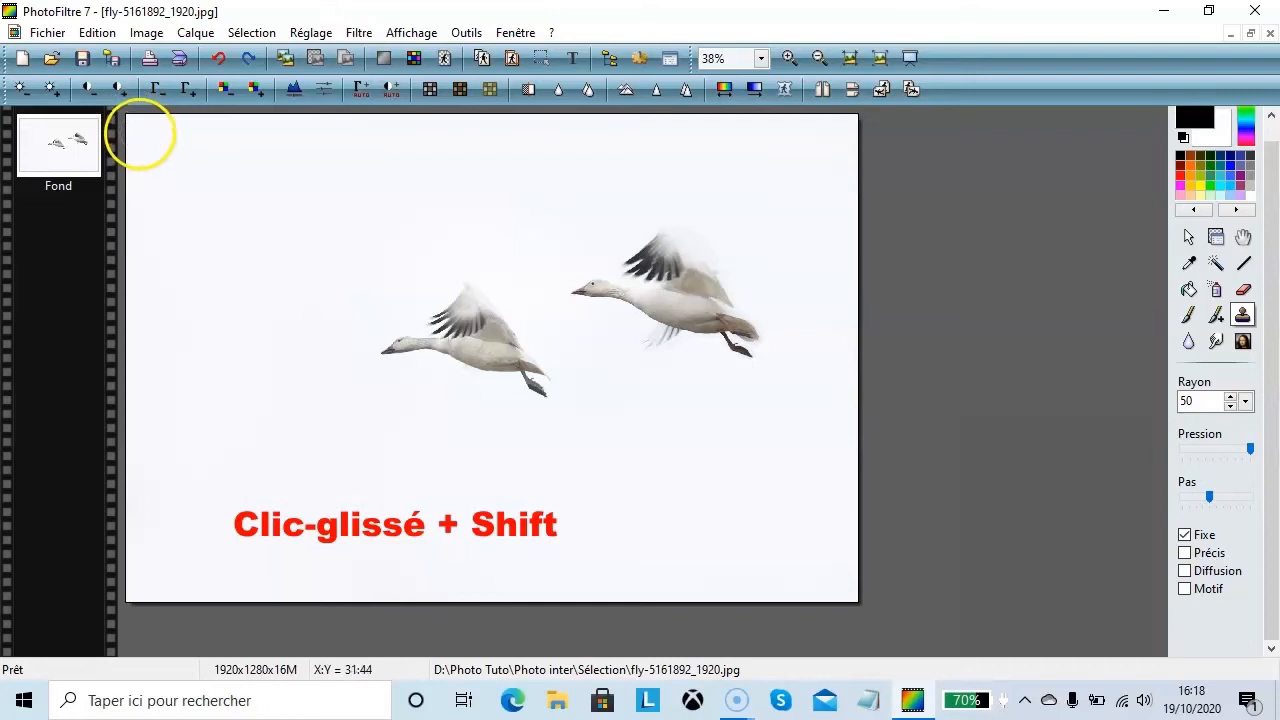
# - Stamp the wing feather motif in straight lines along all four edges of the image as a frame
pyautogui.moveTo(130, 126)
pyautogui.mouseDown()
pyautogui.moveTo(443, 131)
pyautogui.moveTo(861, 94)
pyautogui.moveTo(844, 240)
pyautogui.mouseUp()
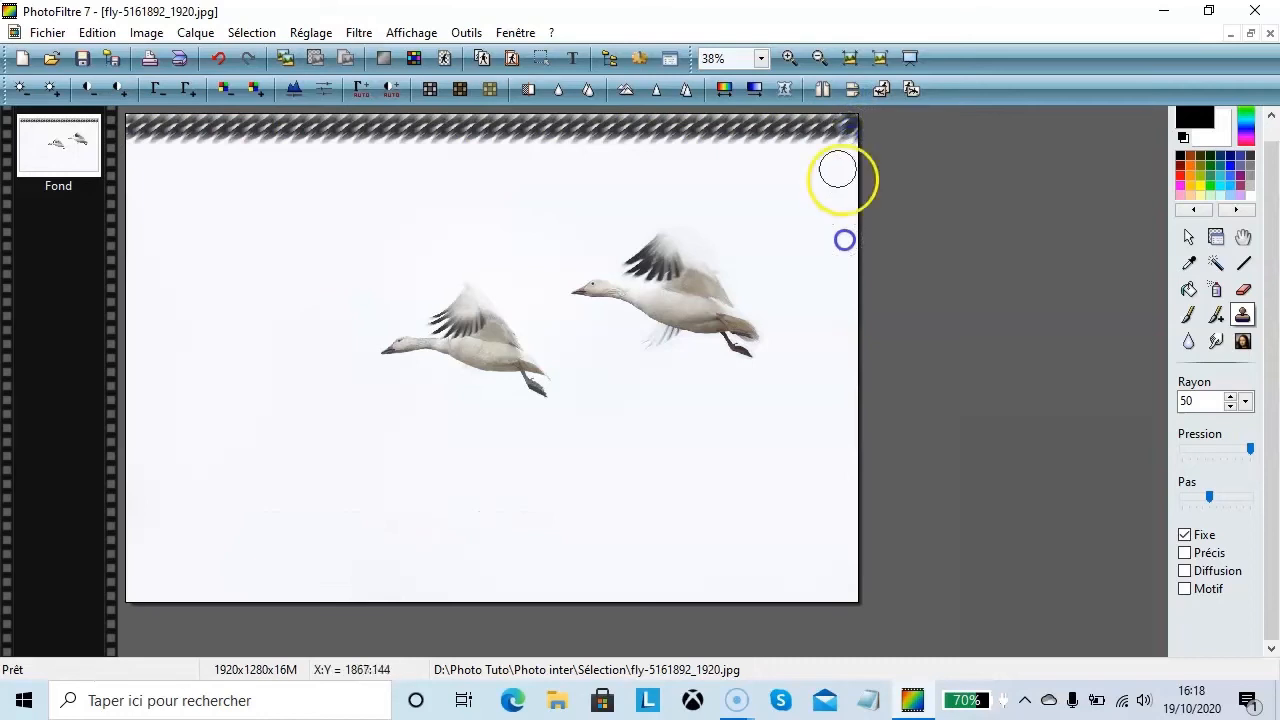
pyautogui.moveTo(838, 127)
pyautogui.mouseDown()
pyautogui.moveTo(855, 412)
pyautogui.moveTo(844, 620)
pyautogui.mouseUp()
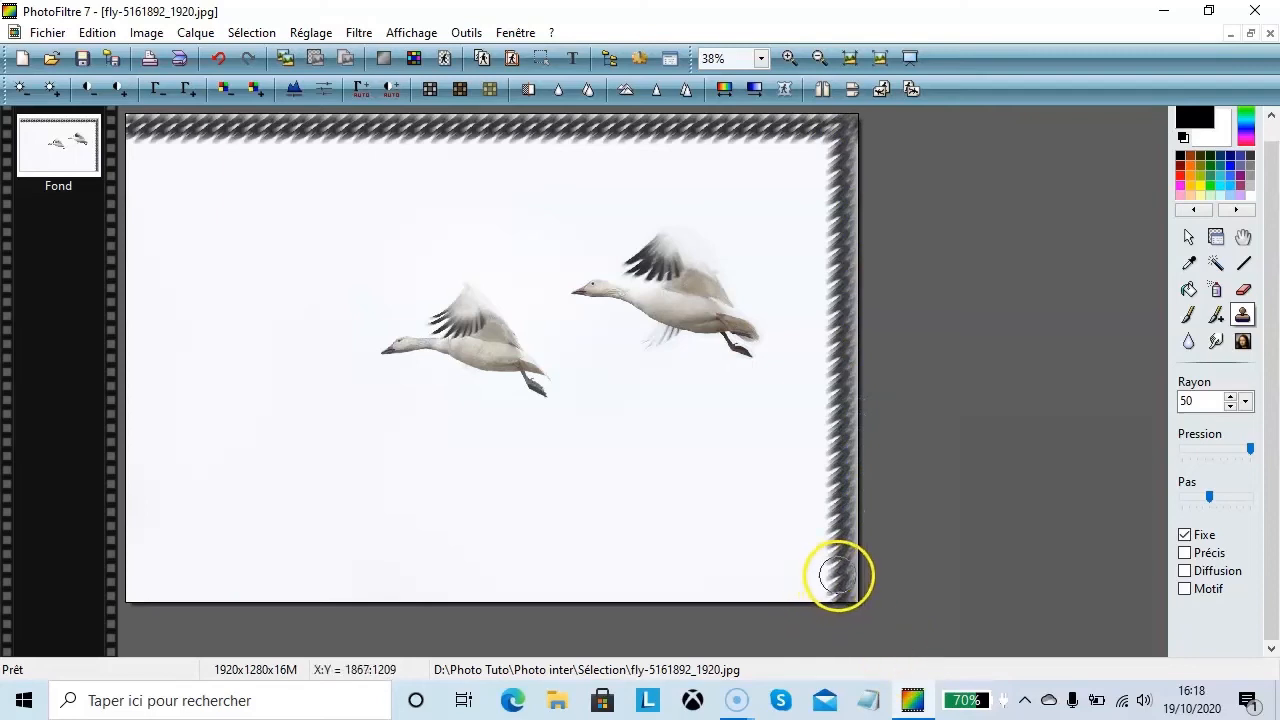
pyautogui.moveTo(843, 585)
pyautogui.mouseDown()
pyautogui.moveTo(130, 616)
pyautogui.moveTo(143, 586)
pyautogui.moveTo(140, 125)
pyautogui.mouseUp()
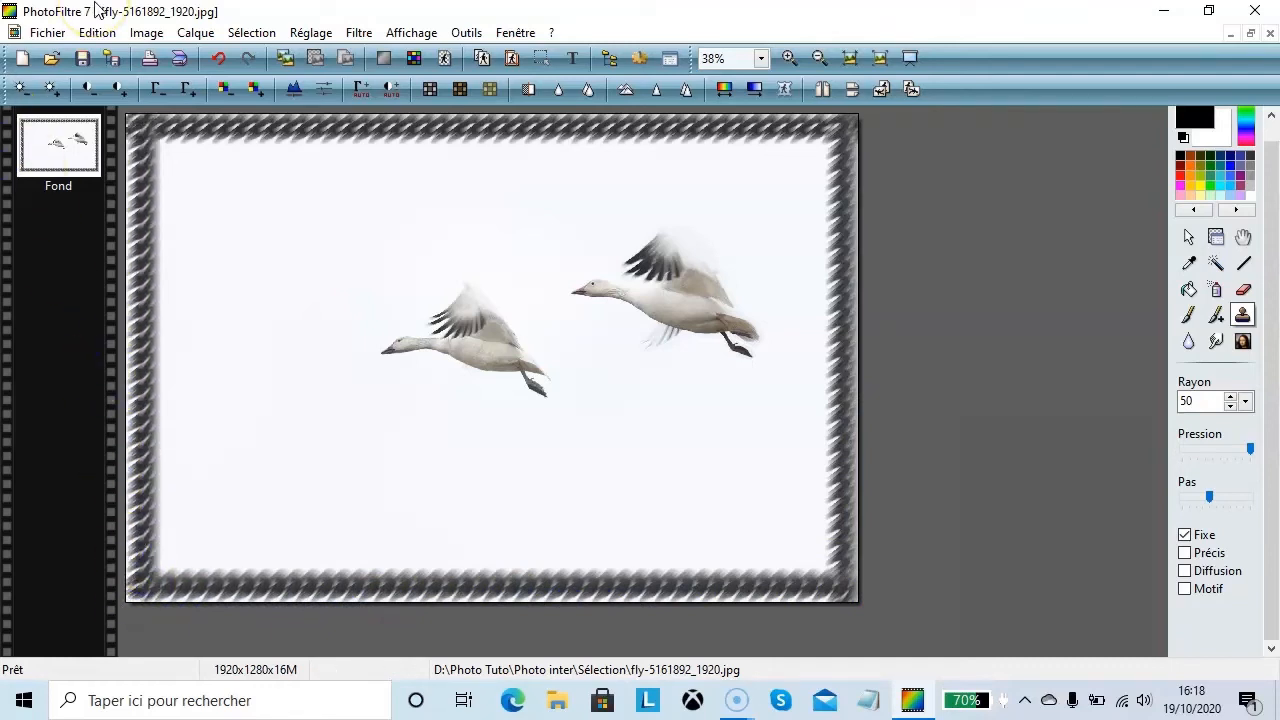
# - Undo all the stamped frame strokes around the image
pyautogui.hotkey('ctrl', 'z')
pyautogui.hotkey('ctrl', 'z')
pyautogui.hotkey('ctrl', 'z')
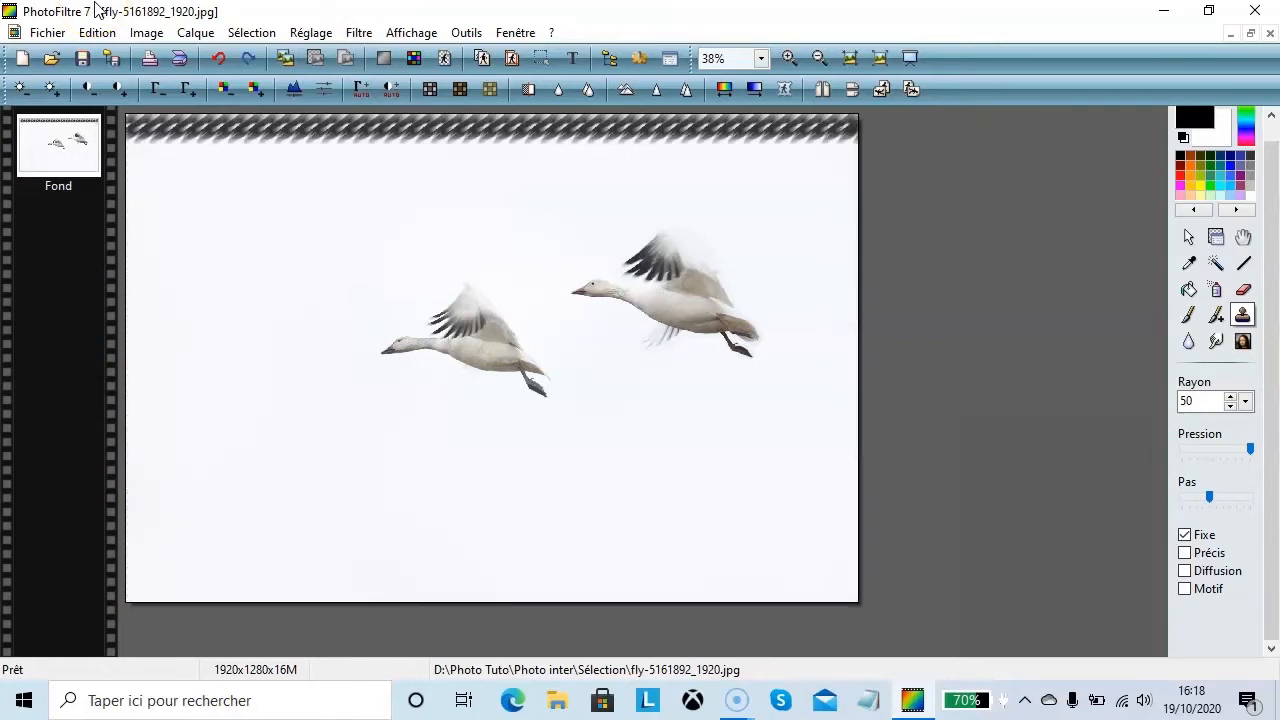
pyautogui.hotkey('ctrl', 'z')
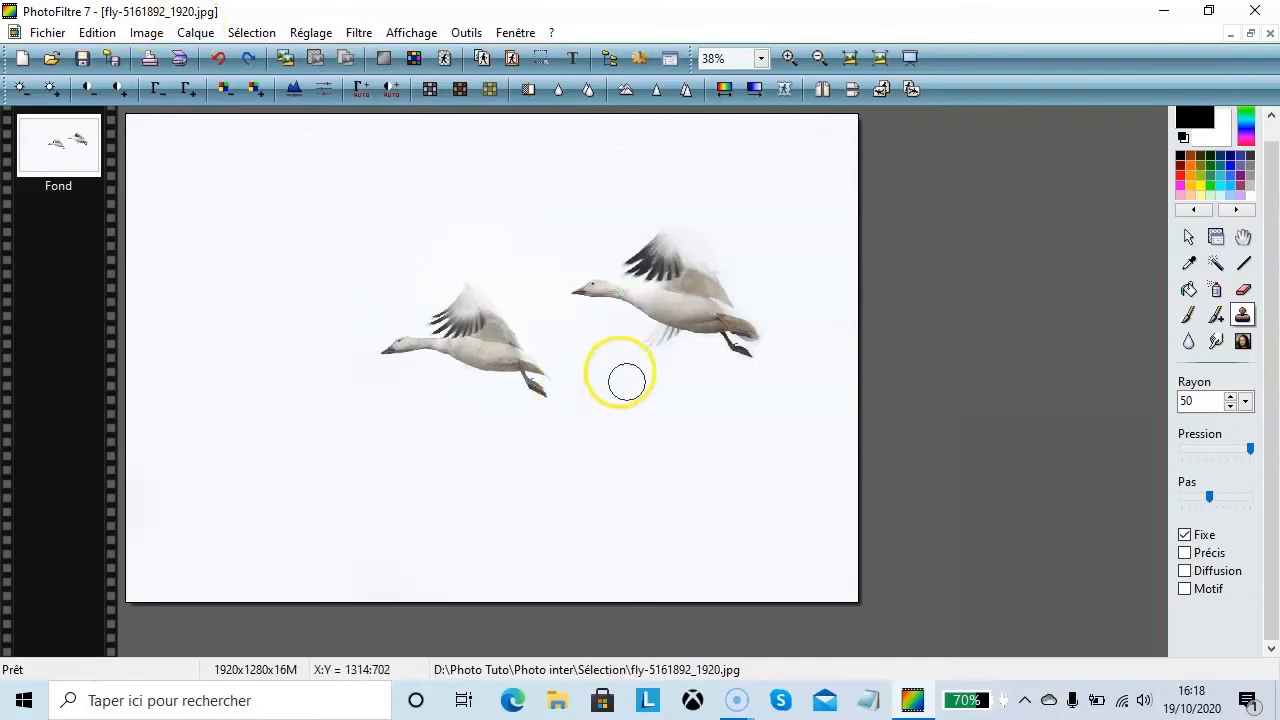
# - Replace the Fixe option with Précis, clone the left goose from its foot below the right goose, and undo the copy
pyautogui.click(1185, 535)
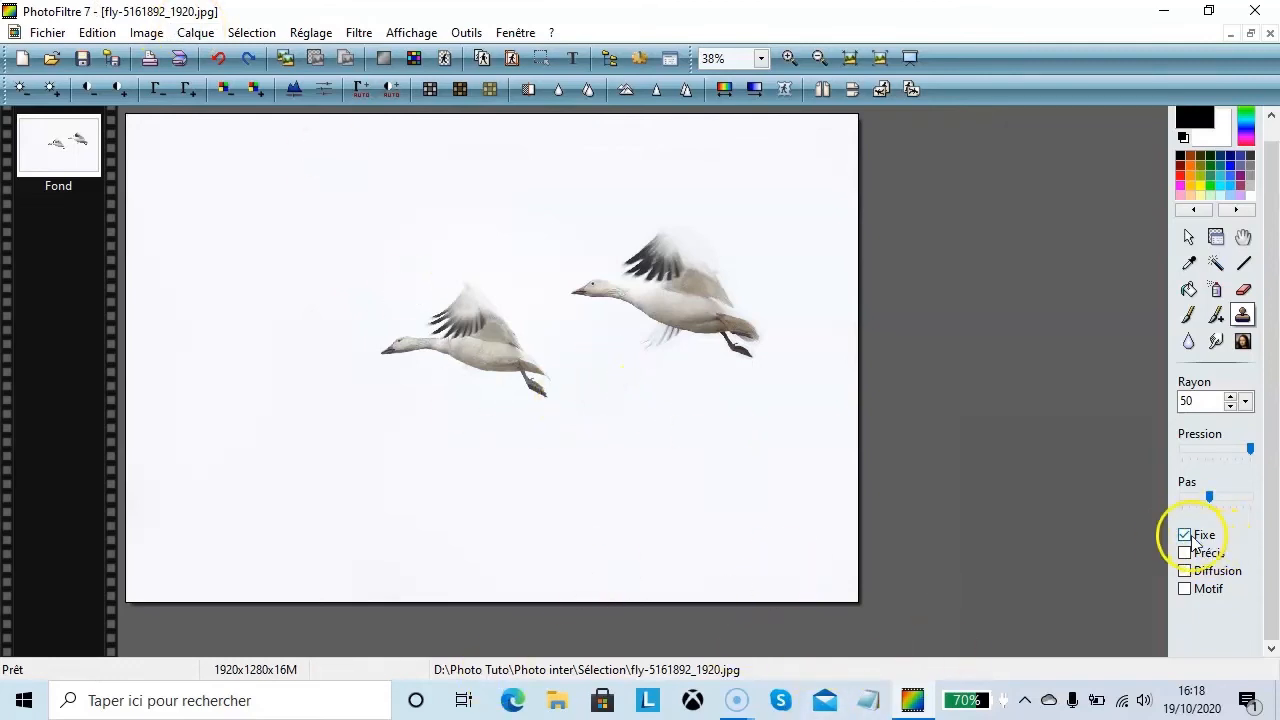
pyautogui.click(1186, 553)
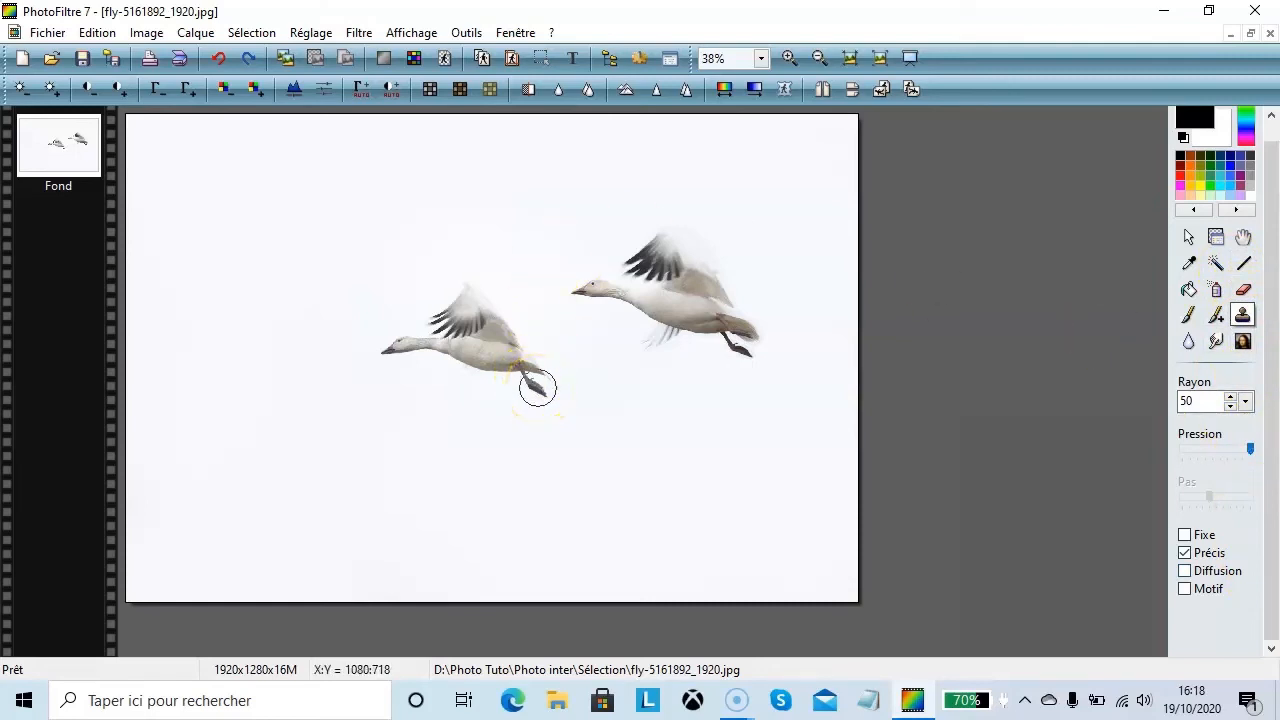
pyautogui.keyDown('ctrl'); pyautogui.click(540, 385); pyautogui.keyUp('ctrl')
pyautogui.moveTo(765, 485)
pyautogui.mouseDown()
pyautogui.moveTo(652, 469)
pyautogui.moveTo(725, 453)
pyautogui.moveTo(645, 398)
pyautogui.moveTo(632, 457)
pyautogui.moveTo(634, 437)
pyautogui.moveTo(606, 459)
pyautogui.moveTo(688, 417)
pyautogui.moveTo(765, 479)
pyautogui.moveTo(772, 504)
pyautogui.moveTo(805, 498)
pyautogui.mouseUp()
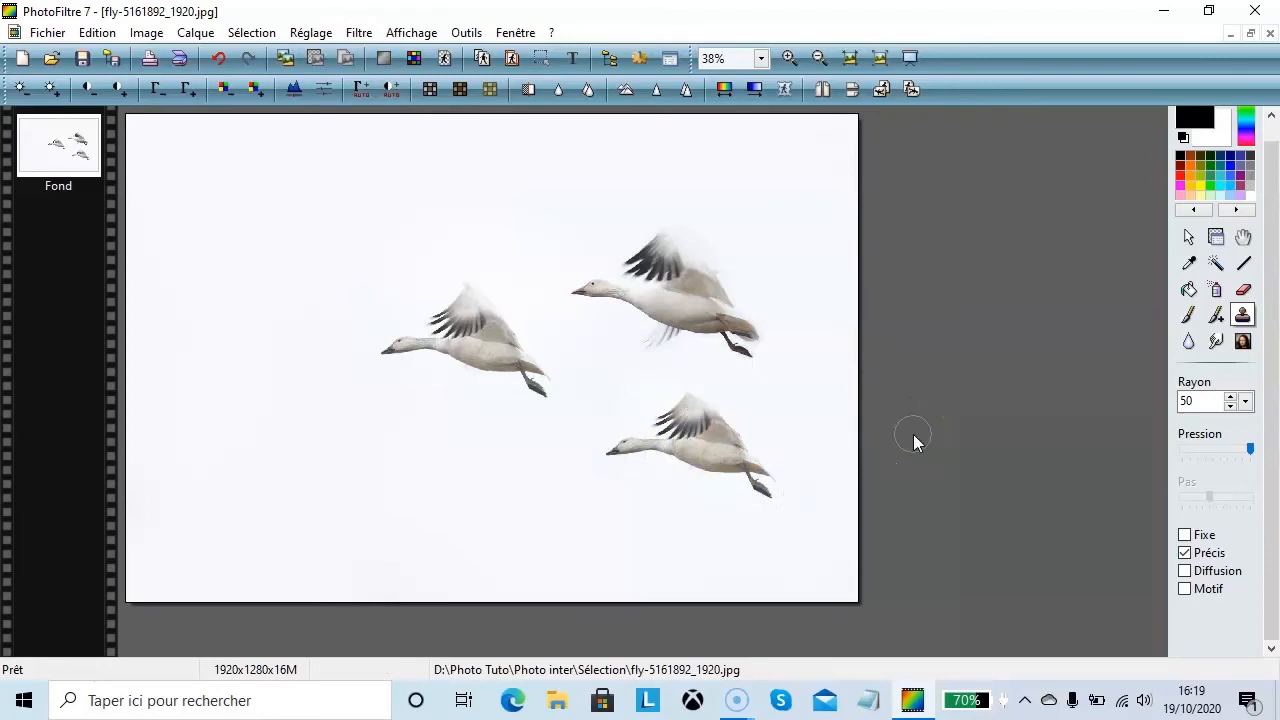
pyautogui.hotkey('ctrl', 'z')
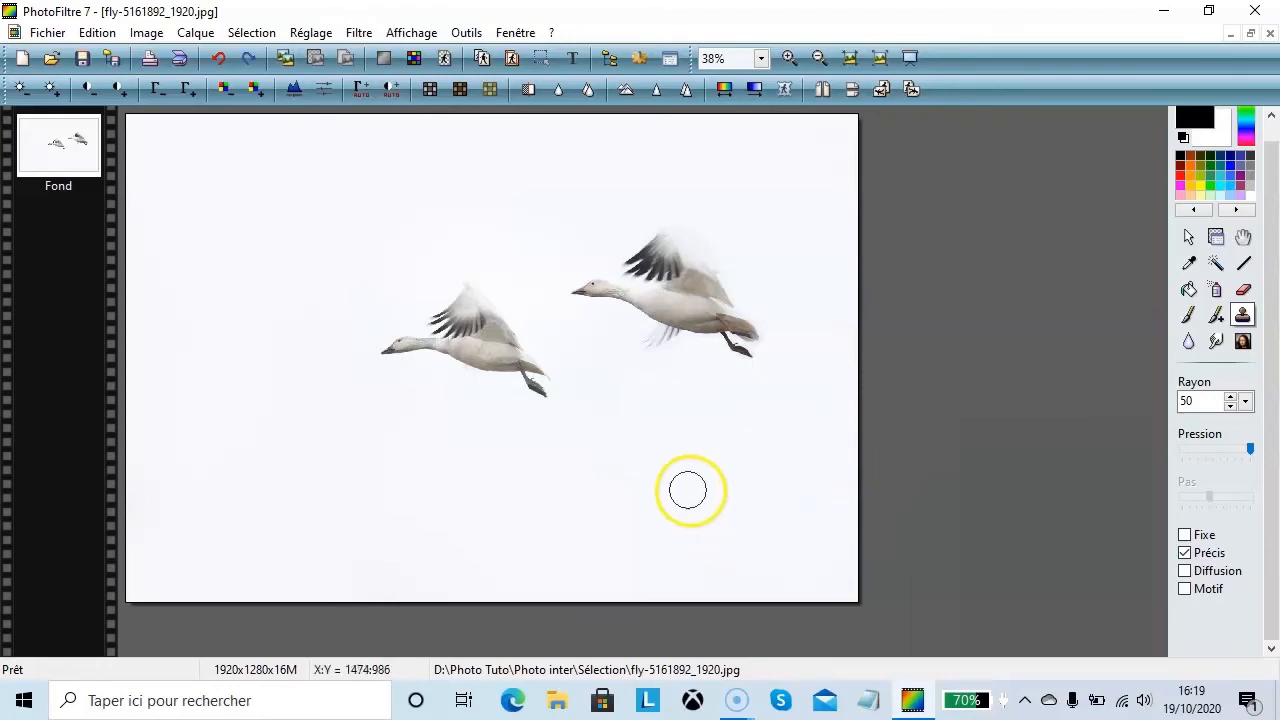
# - Try erasing the left goose by cloning sampled white background over it, and undo the retouching
pyautogui.keyDown('ctrl'); pyautogui.click(639, 452); pyautogui.keyUp('ctrl')
pyautogui.moveTo(537, 380)
pyautogui.mouseDown()
pyautogui.moveTo(502, 326)
pyautogui.moveTo(466, 317)
pyautogui.moveTo(504, 391)
pyautogui.moveTo(441, 360)
pyautogui.moveTo(382, 352)
pyautogui.moveTo(457, 337)
pyautogui.moveTo(449, 298)
pyautogui.moveTo(448, 321)
pyautogui.moveTo(535, 347)
pyautogui.mouseUp()
pyautogui.moveTo(443, 340); pyautogui.dragTo(425, 289)
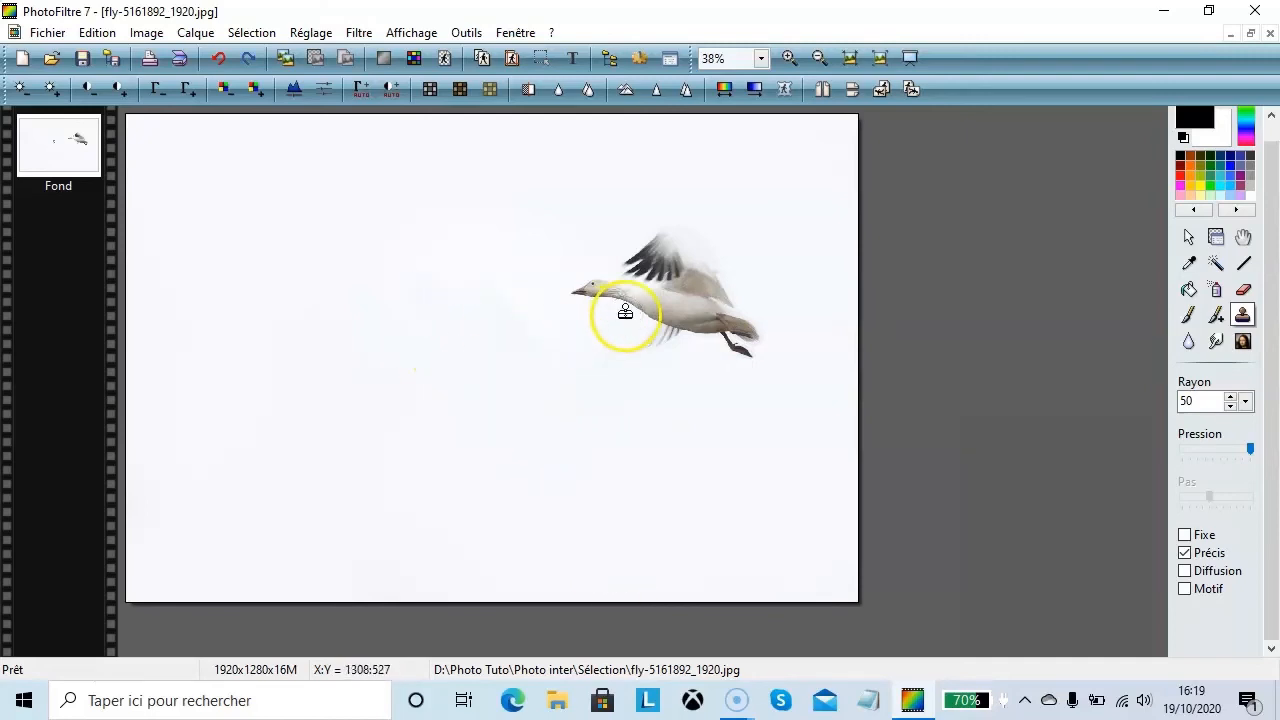
pyautogui.hotkey('ctrl', 'z')
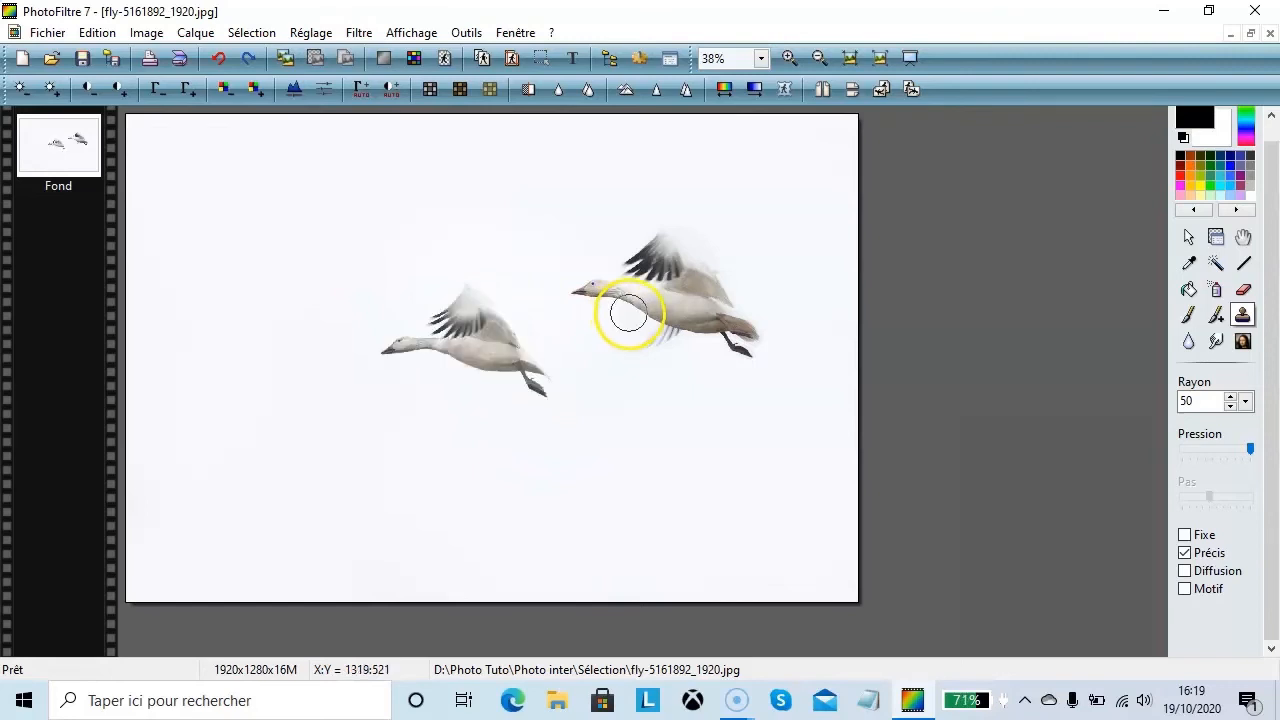
# - Replace the Précis option with Diffusion and stamp a short speckled stroke below the left goose, sampled from its wing
pyautogui.click(1184, 570)
pyautogui.click(1184, 553)
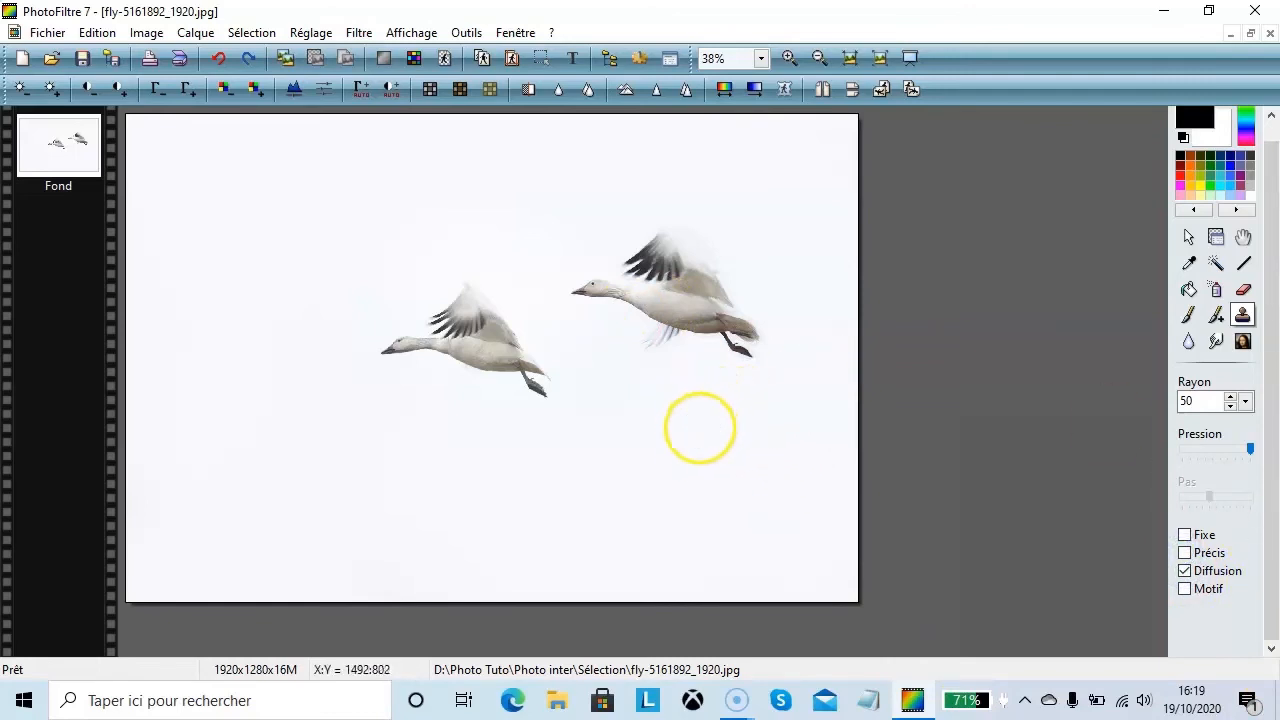
pyautogui.keyDown('ctrl'); pyautogui.click(463, 318); pyautogui.keyUp('ctrl')
pyautogui.moveTo(556, 449); pyautogui.dragTo(606, 451)
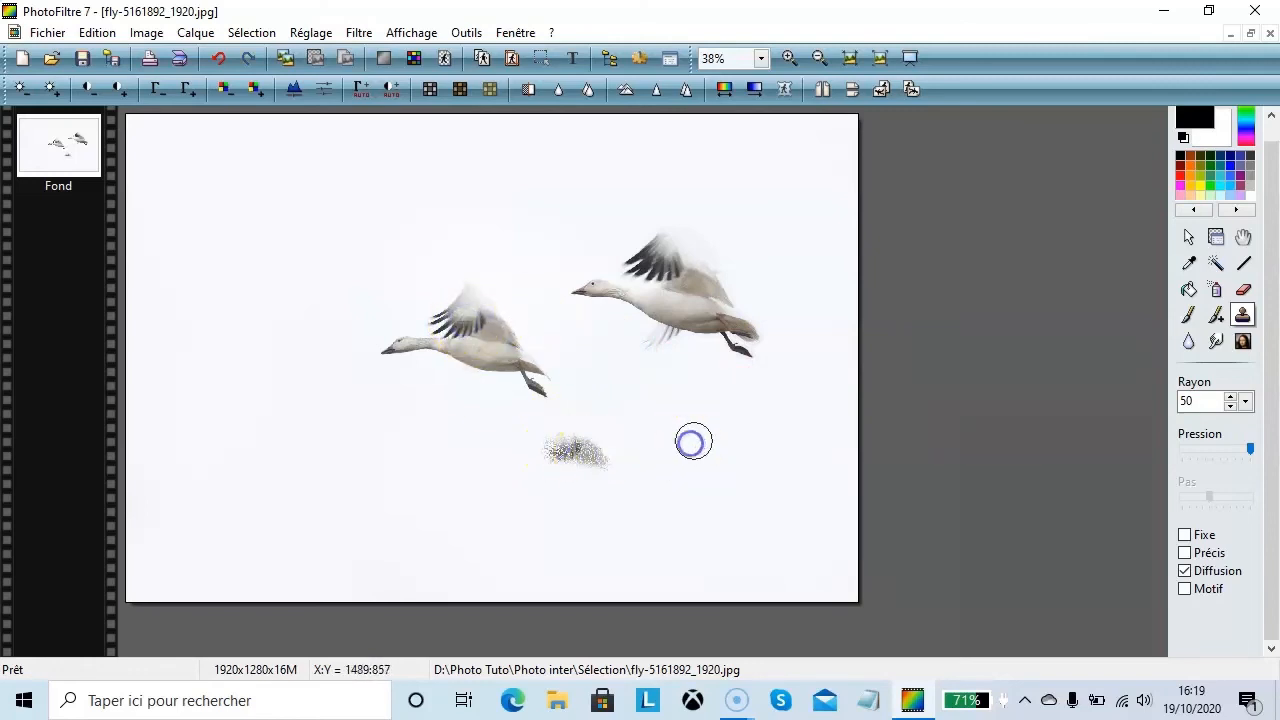
# - Stamp a diffused copy of the left goose below and left of it at radius 300, and undo both diffusion strokes
pyautogui.click(1246, 401)
pyautogui.click(1231, 372)
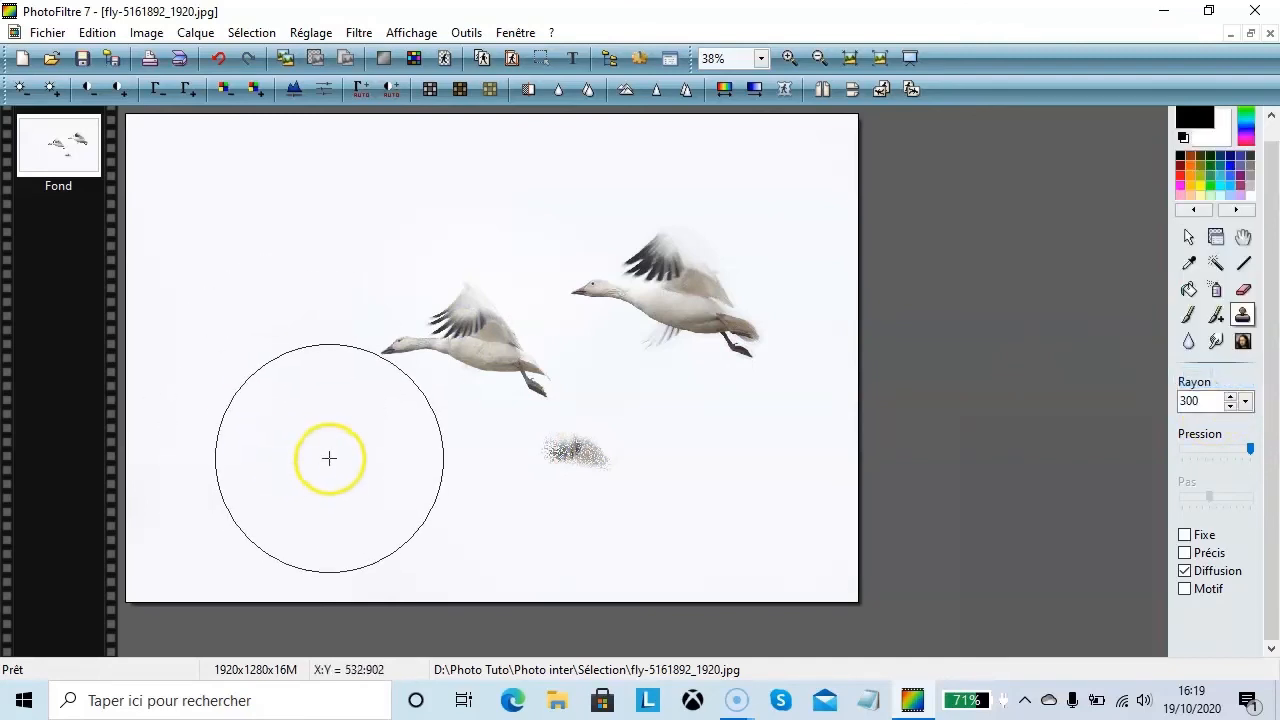
pyautogui.moveTo(365, 421); pyautogui.dragTo(338, 455)
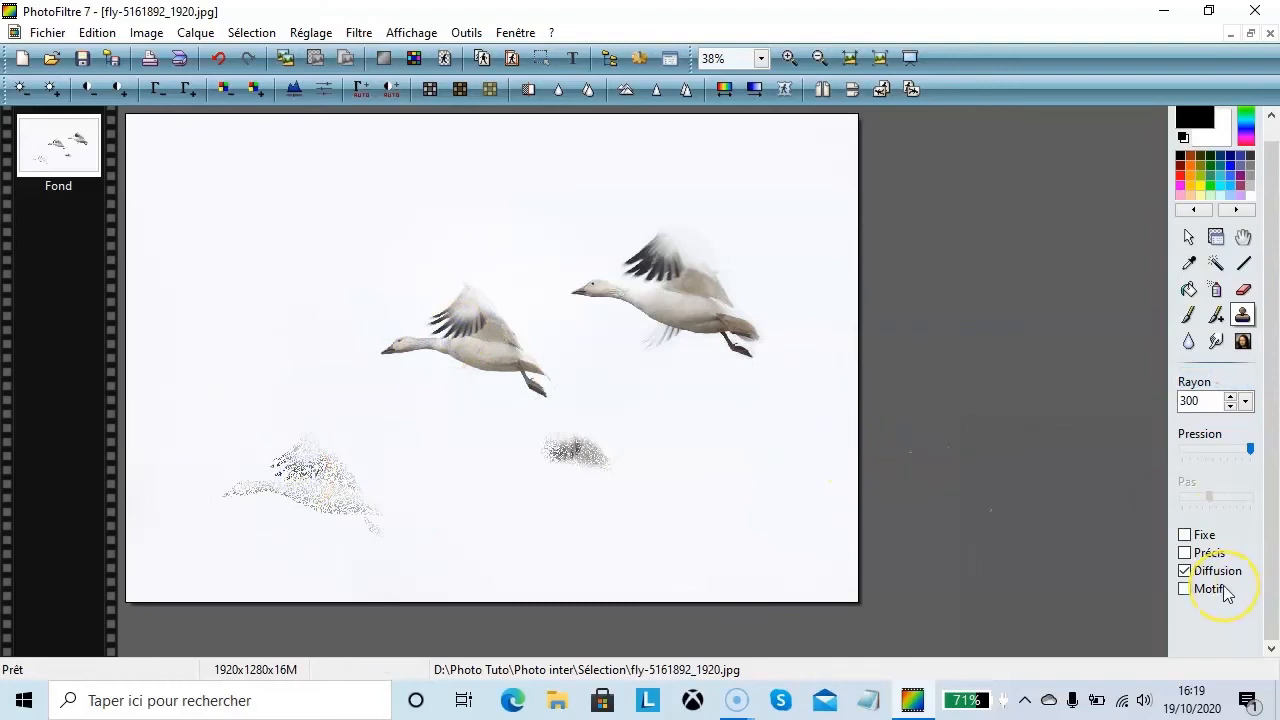
pyautogui.hotkey('ctrl', 'z')
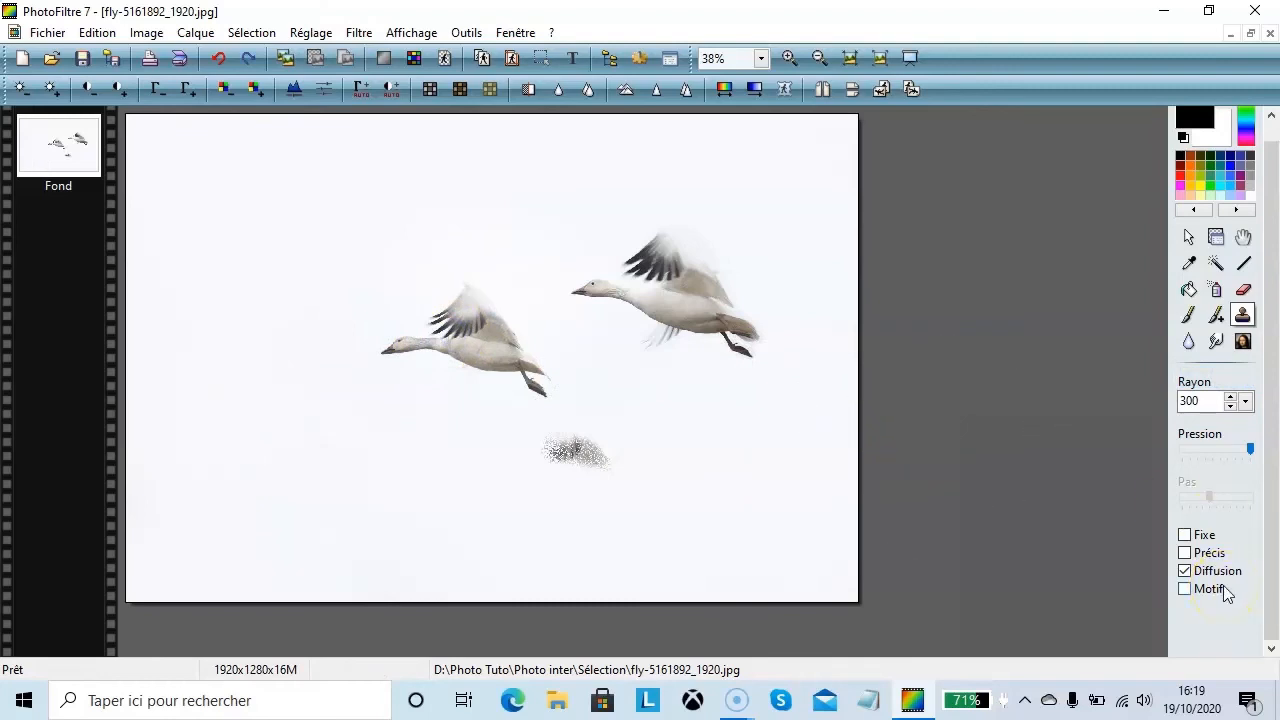
pyautogui.hotkey('ctrl', 'z')
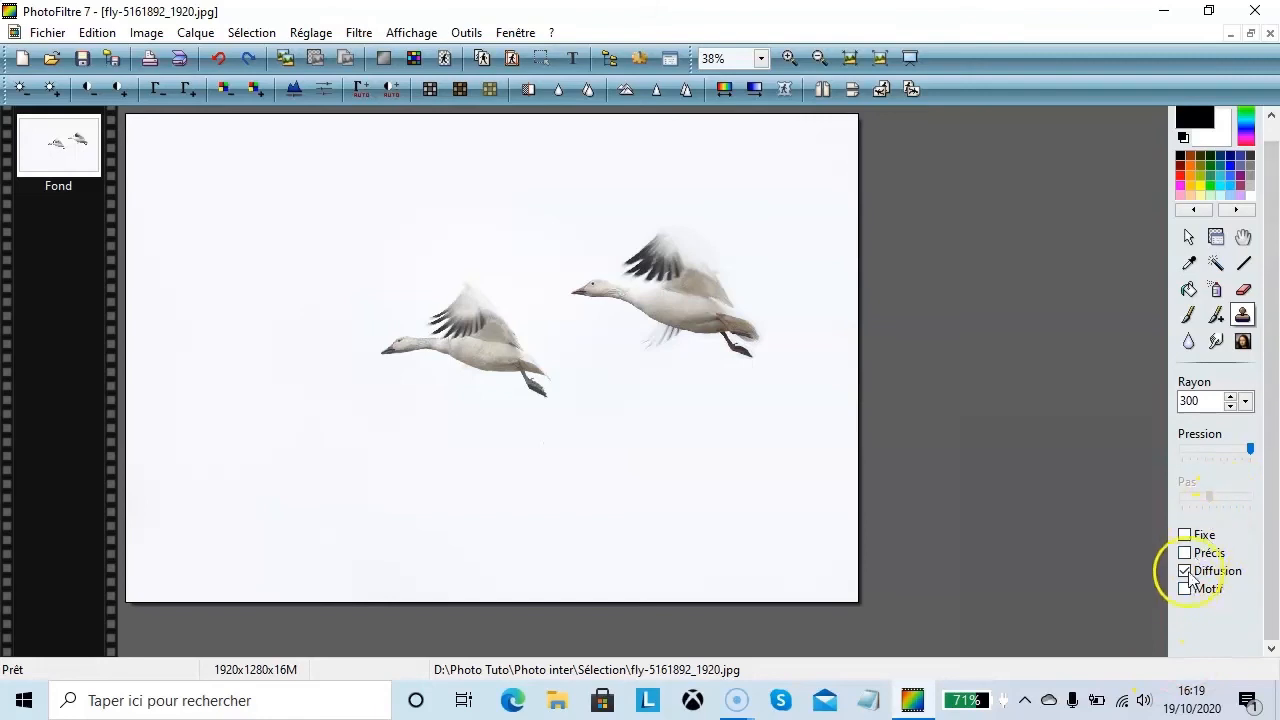
# - Replace the Diffusion option with Motif using the Tissus01.jpg pattern, and paint a pattern stroke at the photo's lower-right corner
pyautogui.click(1184, 570)
pyautogui.click(1186, 589)
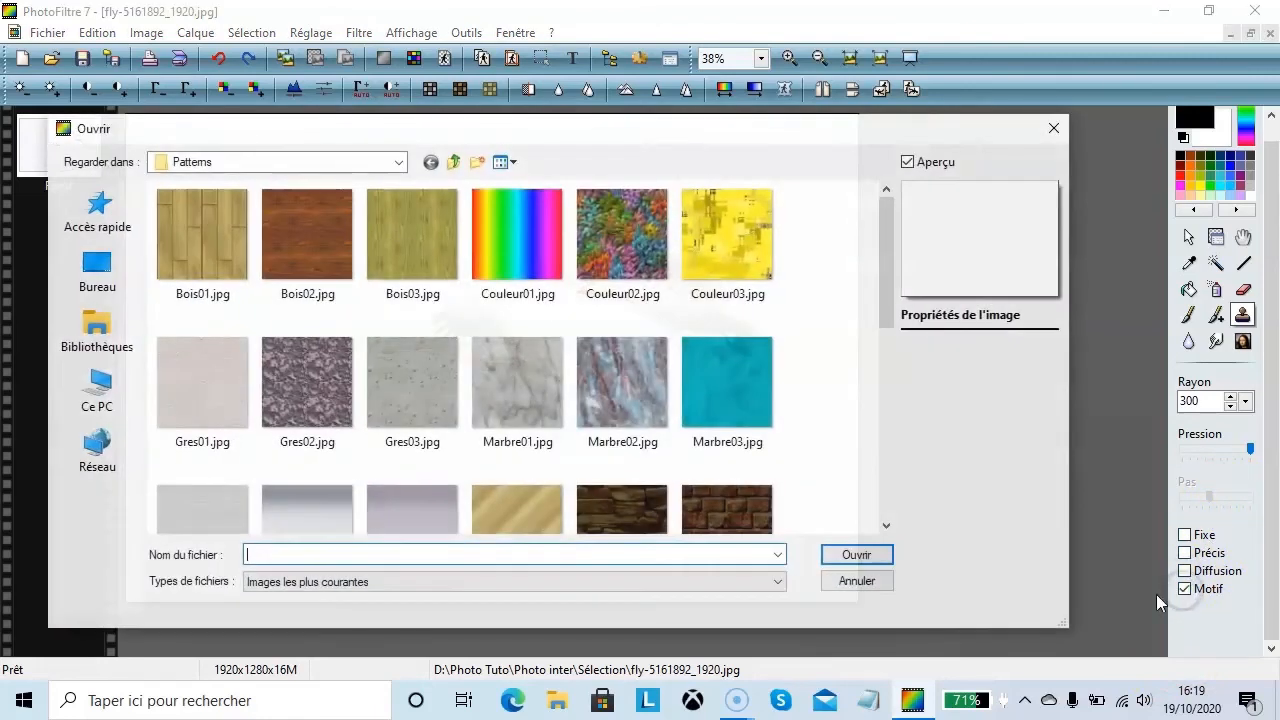
pyautogui.click(886, 245)
pyautogui.moveTo(886, 245); pyautogui.dragTo(920, 406)
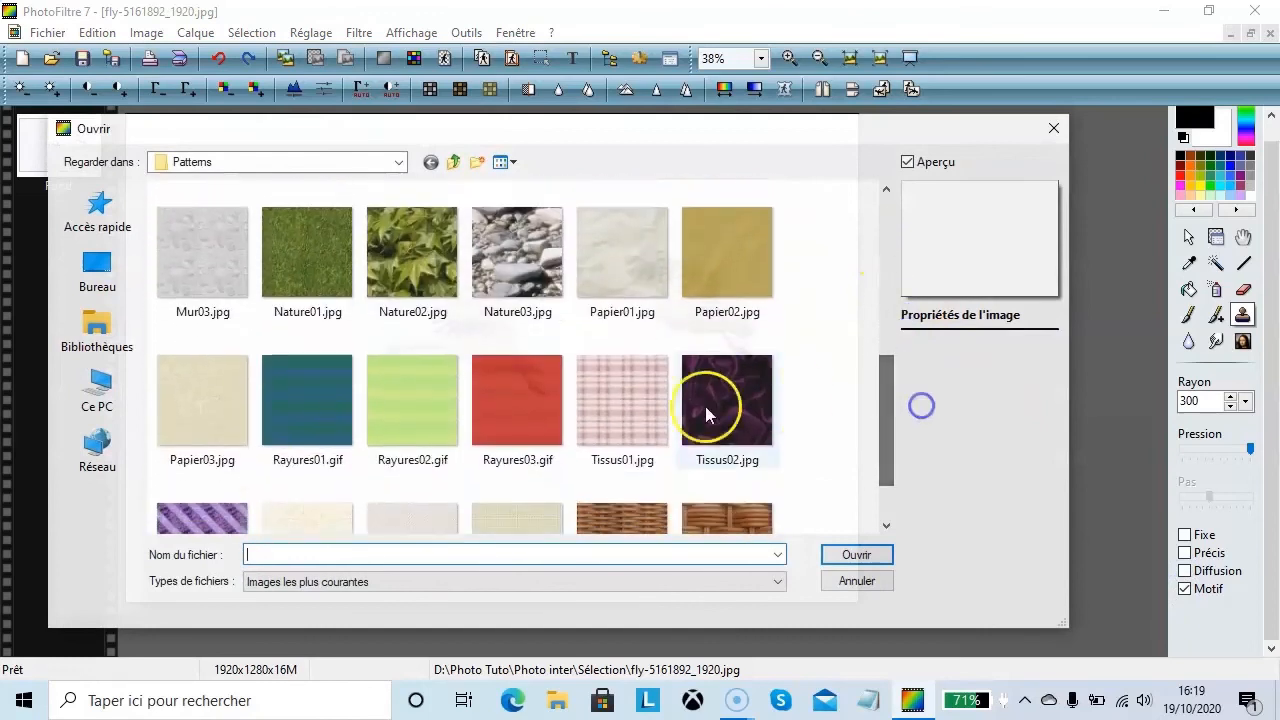
pyautogui.click(627, 418)
pyautogui.click(853, 555)
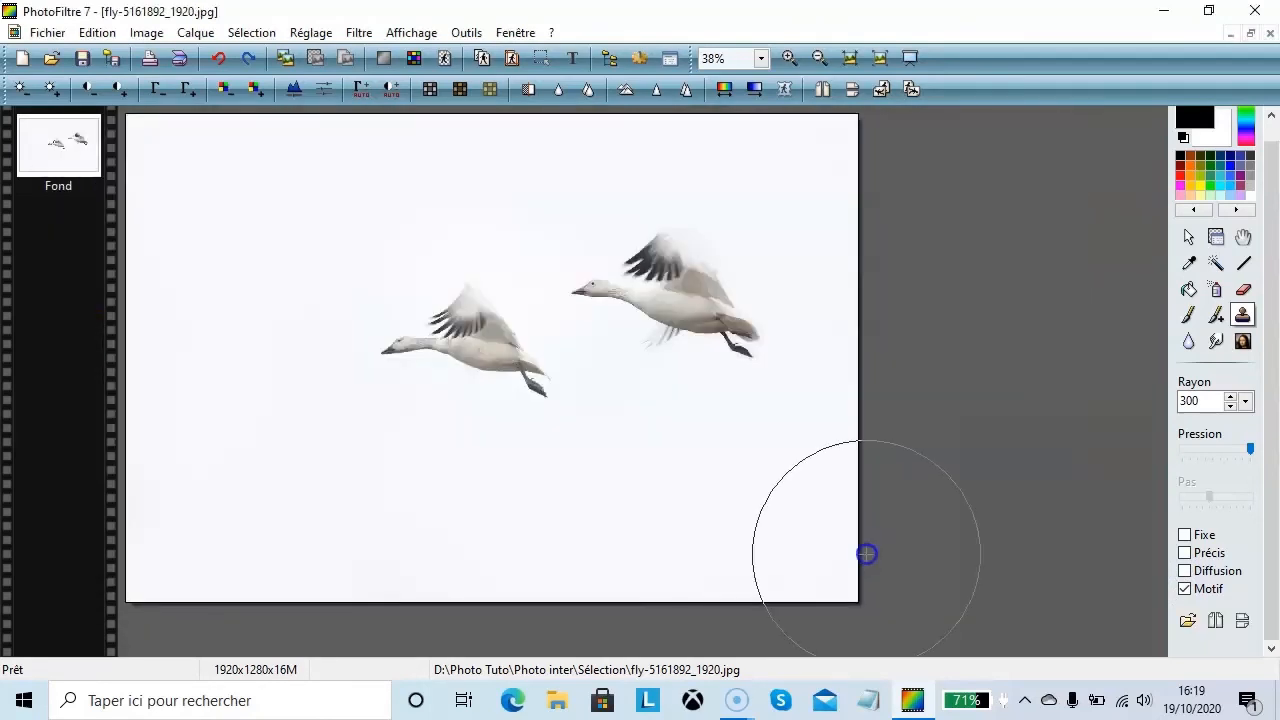
pyautogui.moveTo(843, 598)
pyautogui.mouseDown()
pyautogui.moveTo(766, 514)
pyautogui.moveTo(829, 485)
pyautogui.moveTo(768, 481)
pyautogui.moveTo(617, 532)
pyautogui.moveTo(789, 563)
pyautogui.moveTo(818, 541)
pyautogui.moveTo(788, 554)
pyautogui.moveTo(800, 537)
pyautogui.moveTo(766, 541)
pyautogui.mouseUp()
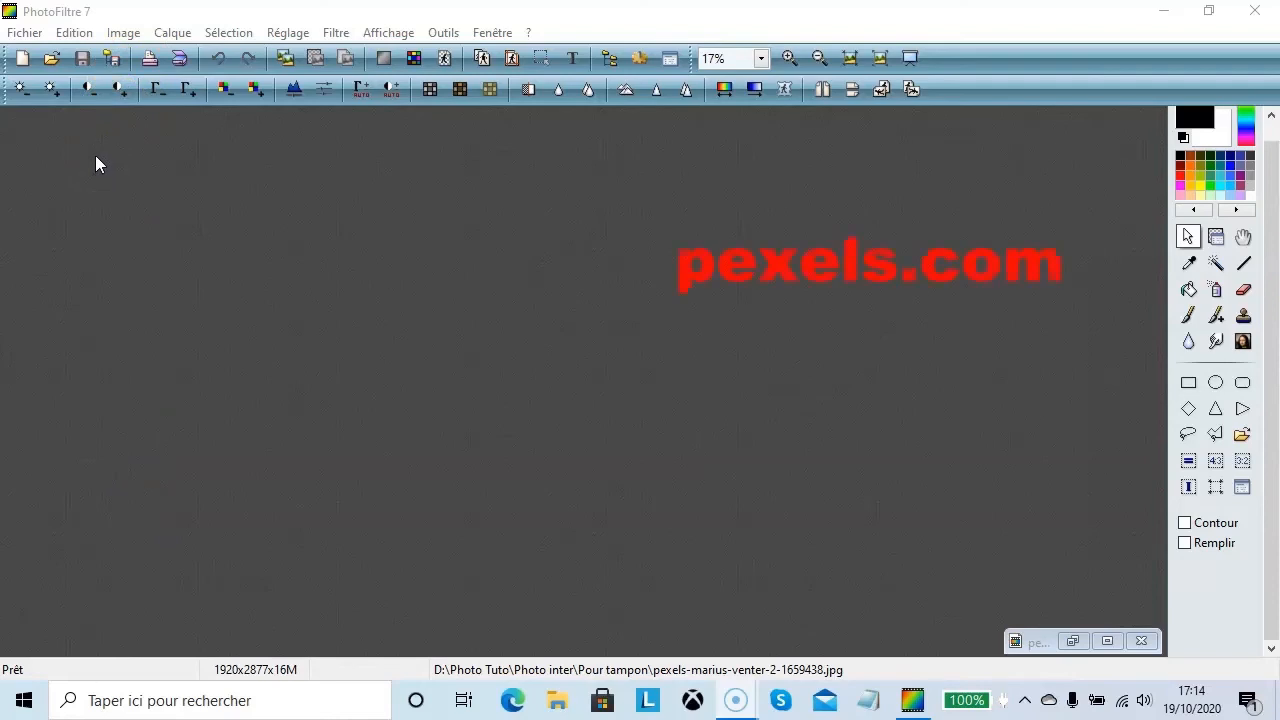
# - Open the cliff photo with the seated person from the Pour tampon folder and shift its window slightly up and left
pyautogui.click(27, 33)
pyautogui.click(46, 76)
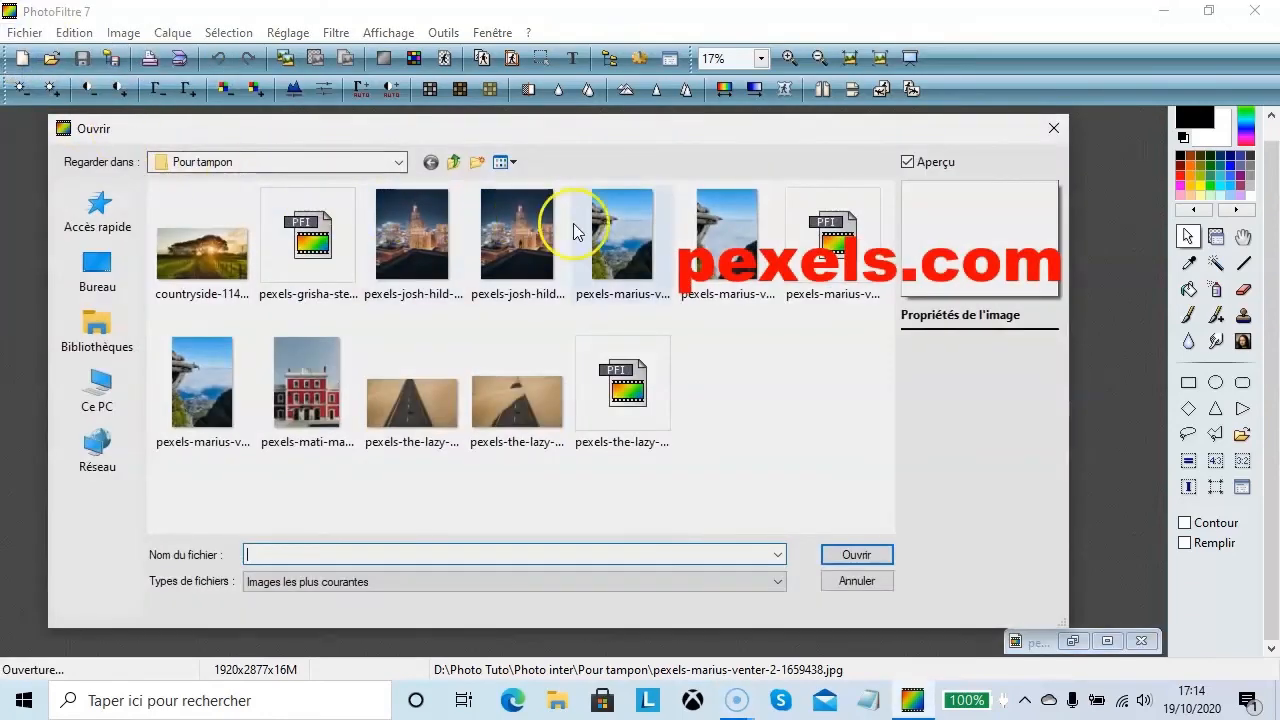
pyautogui.click(203, 380)
pyautogui.click(856, 555)
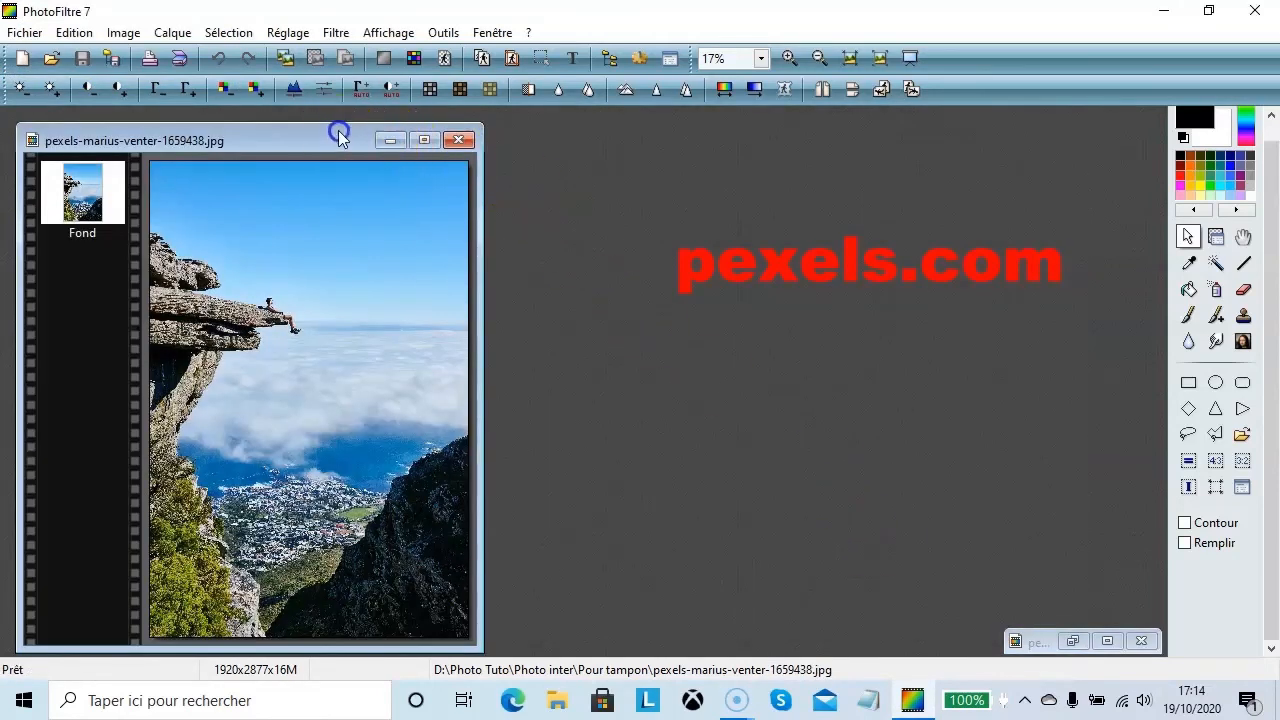
pyautogui.moveTo(339, 131); pyautogui.dragTo(330, 117)
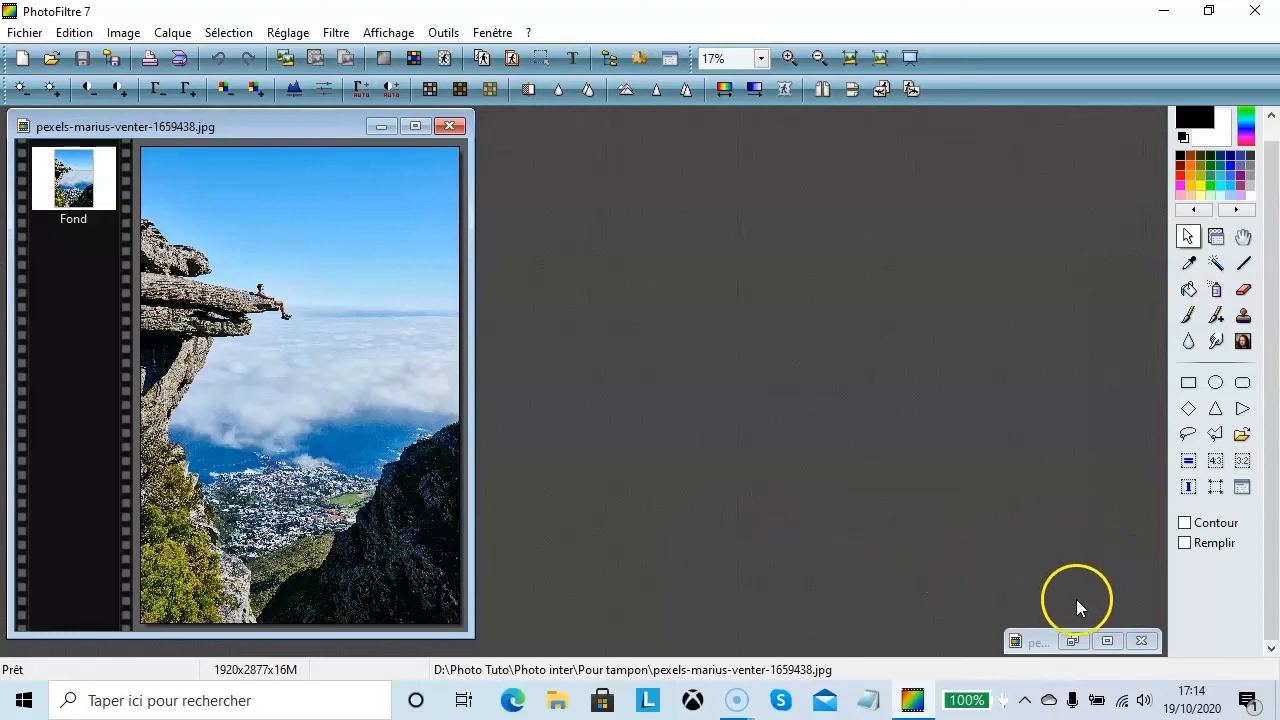
# - Restore the minimized retouched cliff photo and place its window right beside the original for comparison
pyautogui.click(1075, 640)
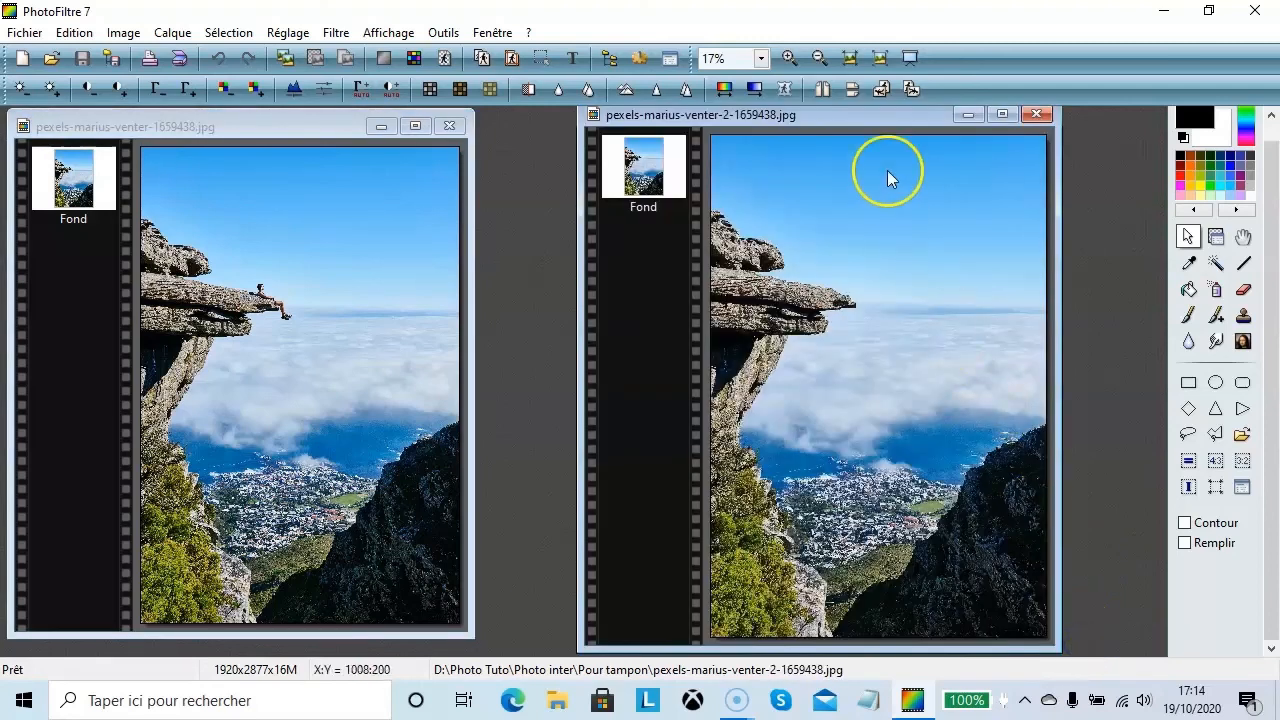
pyautogui.moveTo(862, 119); pyautogui.dragTo(778, 122)
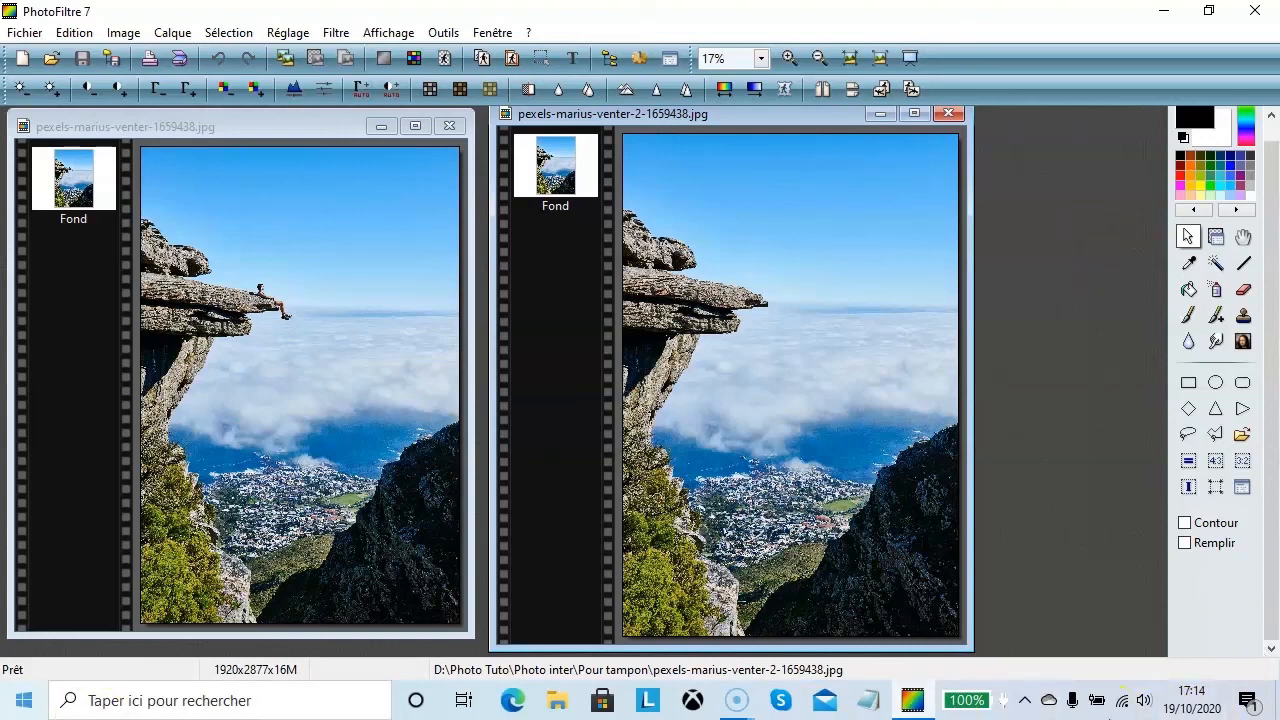
pyautogui.click(41, 676)
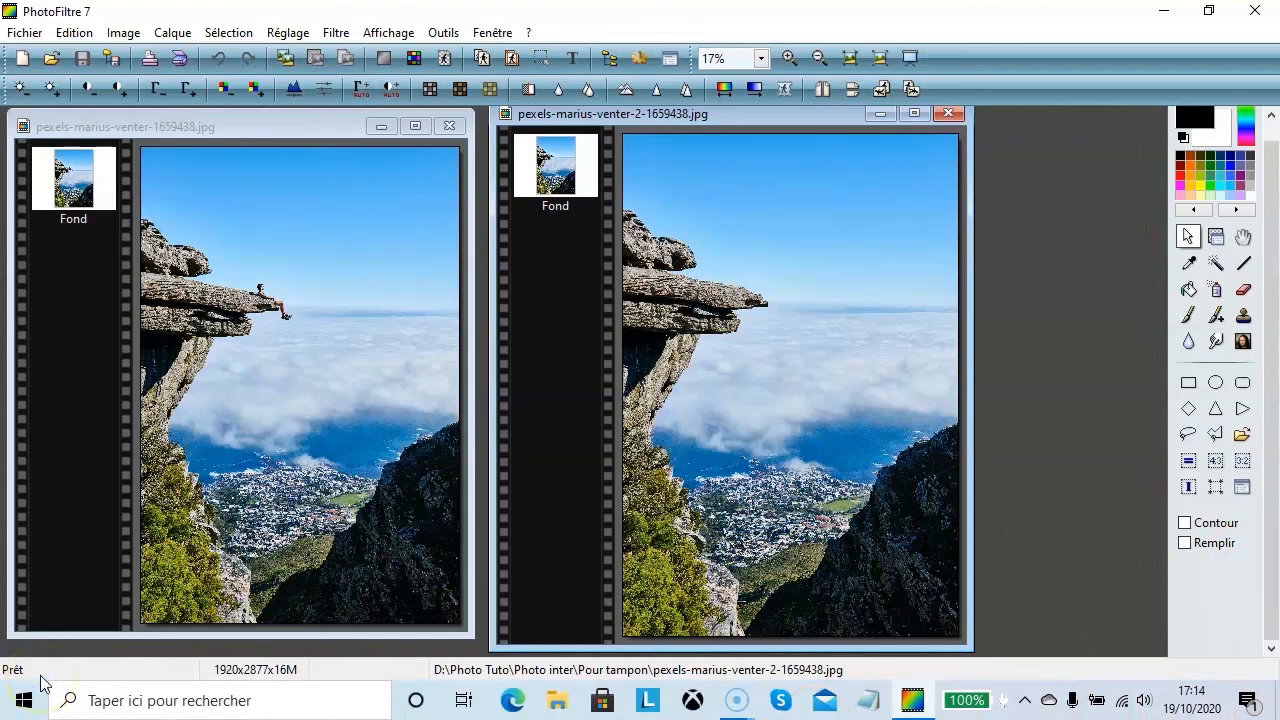